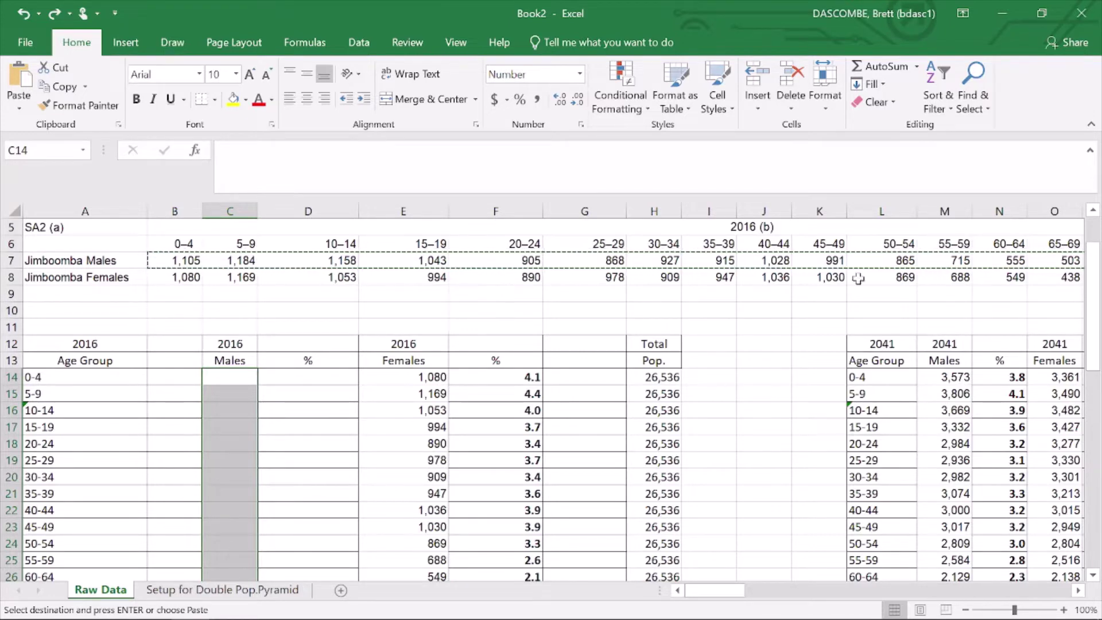
Check the grand total formula in cell DP9
{"action": "left_click", "coordinate": [1078, 589]}
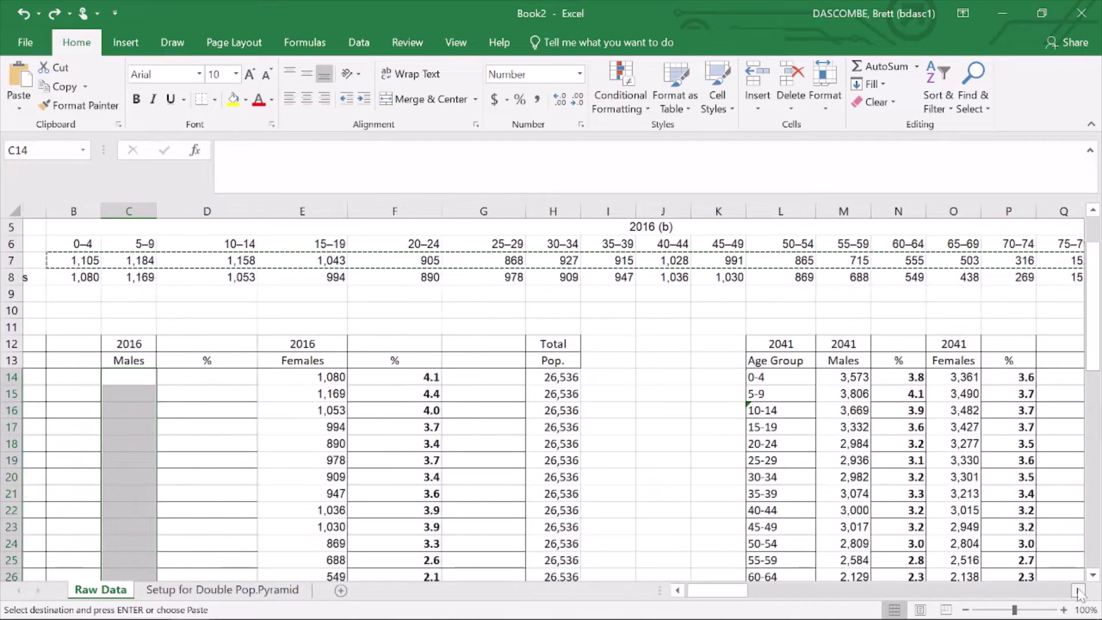
{"action": "left_click", "coordinate": [1078, 590]}
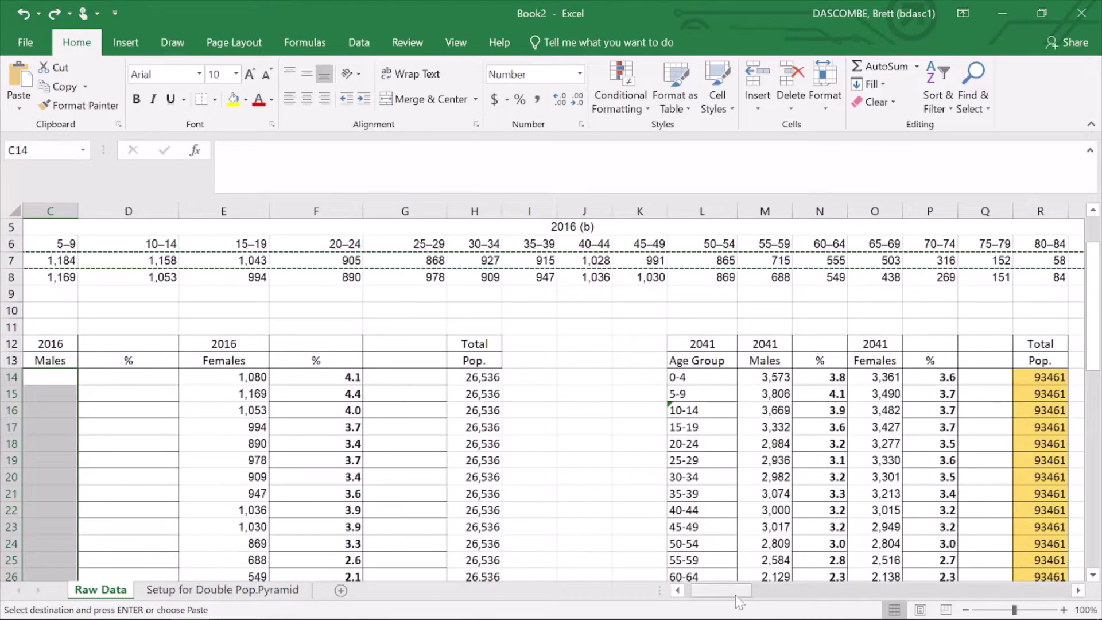
{"action": "left_click_drag", "start_coordinate": [735, 594], "coordinate": [1054, 617]}
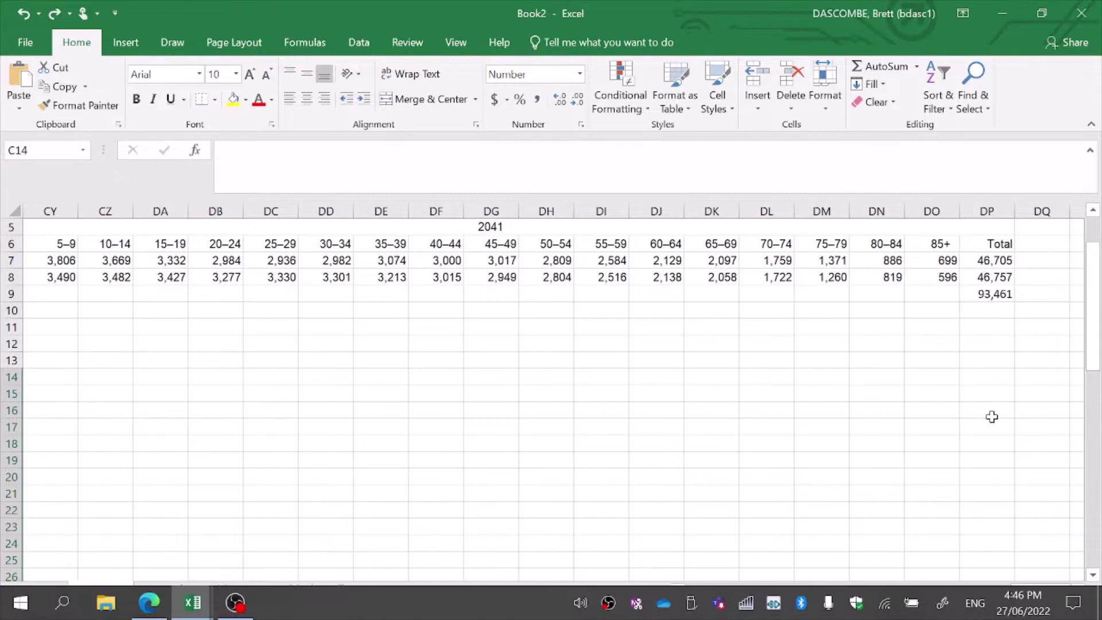
{"action": "left_click", "coordinate": [970, 294]}
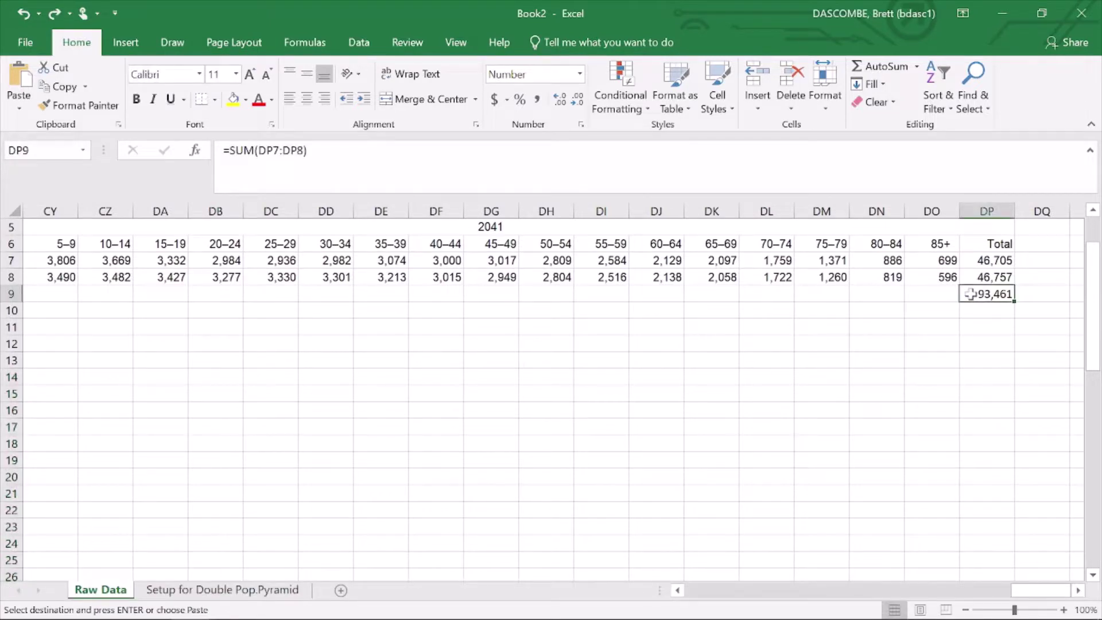
{"action": "left_click_drag", "start_coordinate": [1027, 590], "coordinate": [703, 594]}
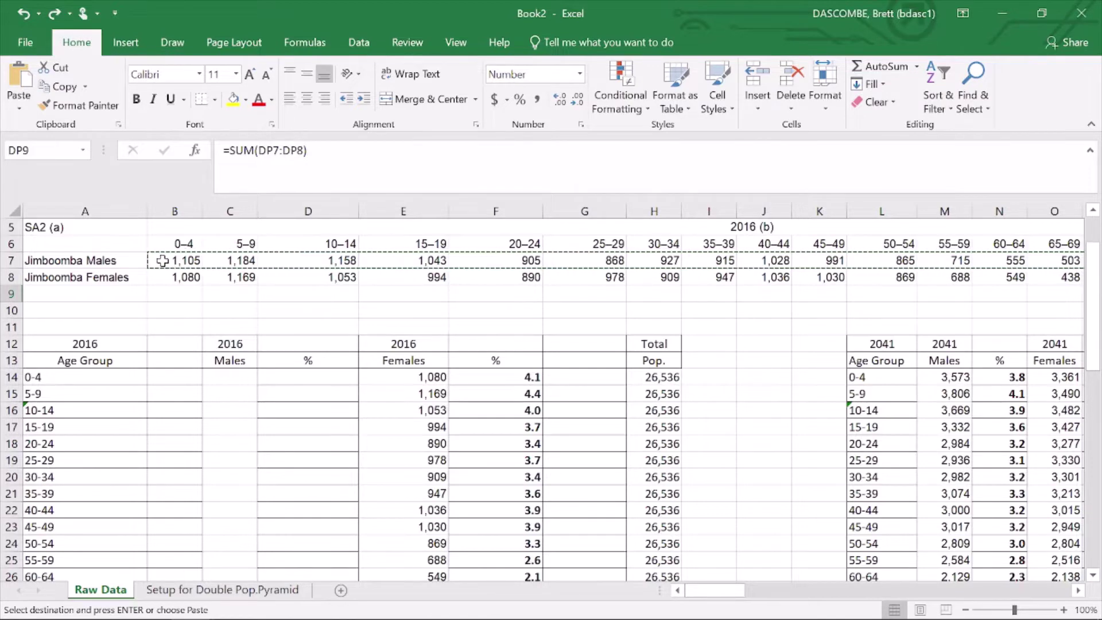
Copy the row 7 male counts B7:S7 and paste them transposed into C14:C31
{"action": "left_click_drag", "start_coordinate": [162, 261], "coordinate": [955, 260]}
{"action": "right_click", "coordinate": [930, 255]}
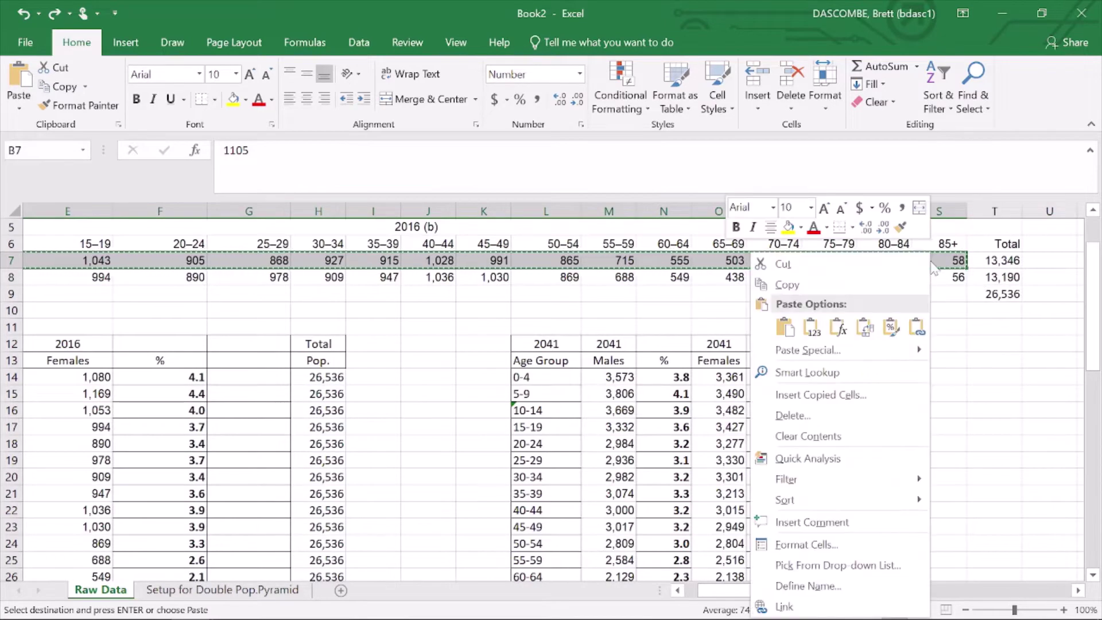
{"action": "left_click", "coordinate": [832, 288]}
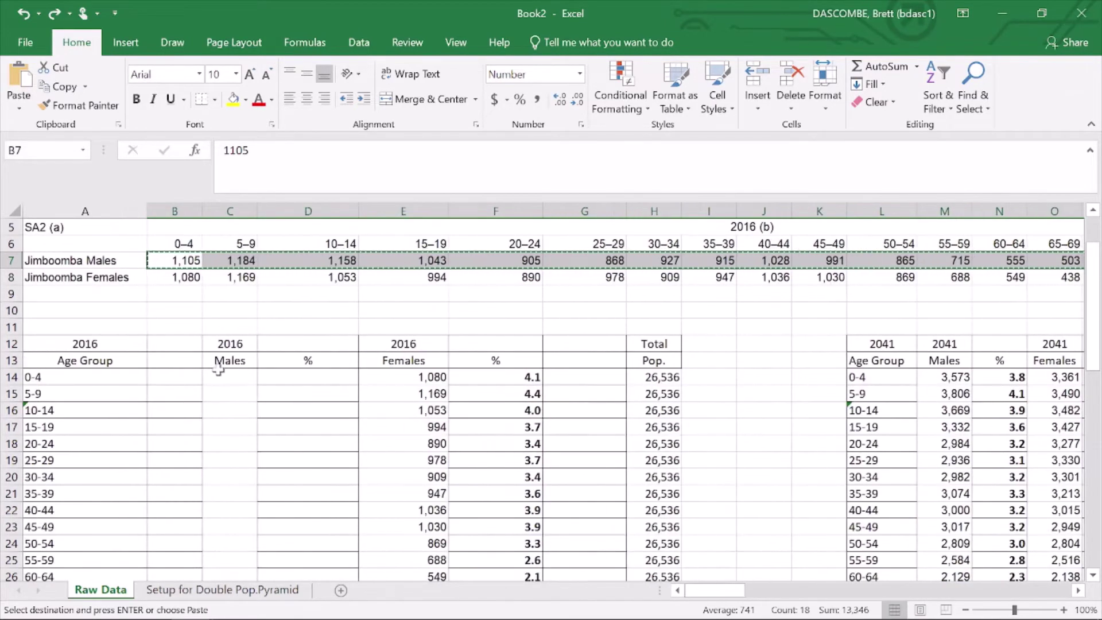
{"action": "left_click", "coordinate": [225, 376]}
{"action": "right_click", "coordinate": [225, 384]}
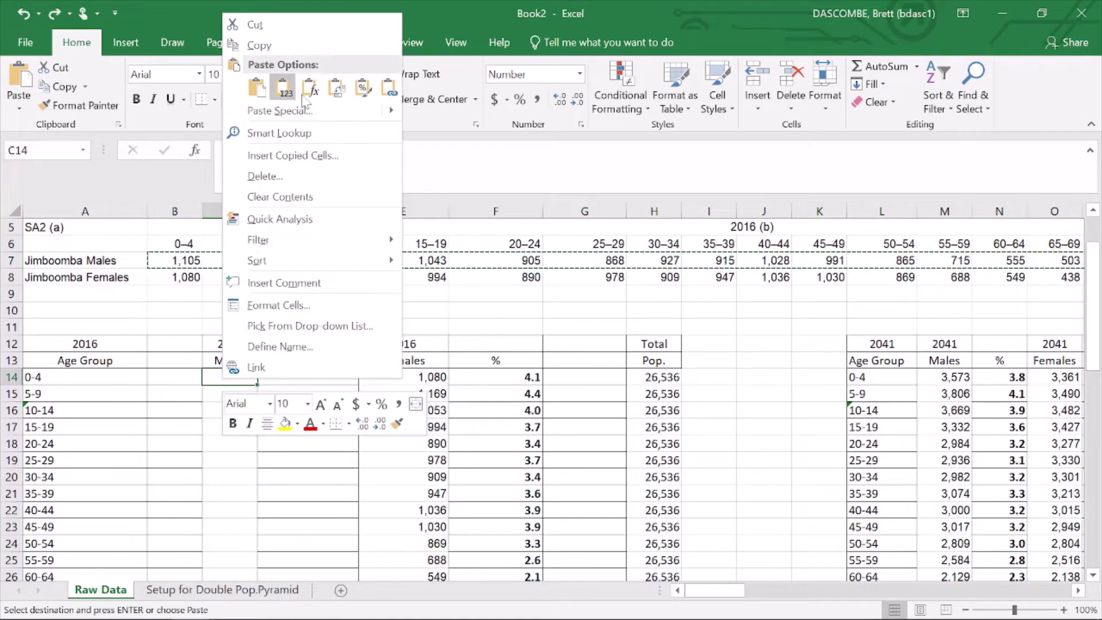
{"action": "left_click", "coordinate": [338, 89]}
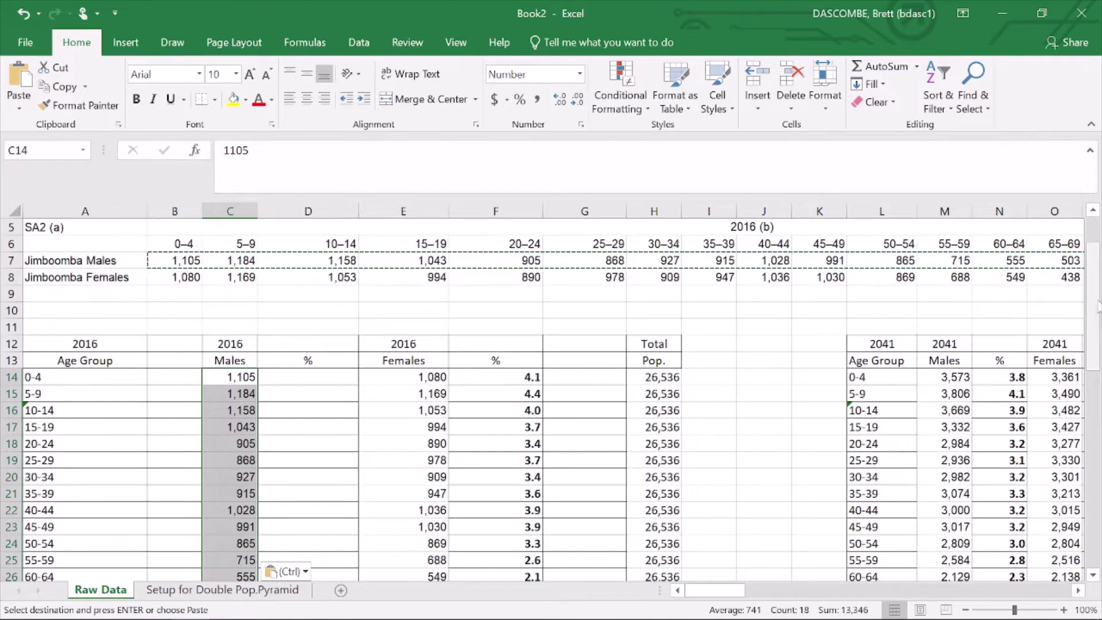
{"action": "left_click_drag", "start_coordinate": [1097, 310], "coordinate": [1096, 343]}
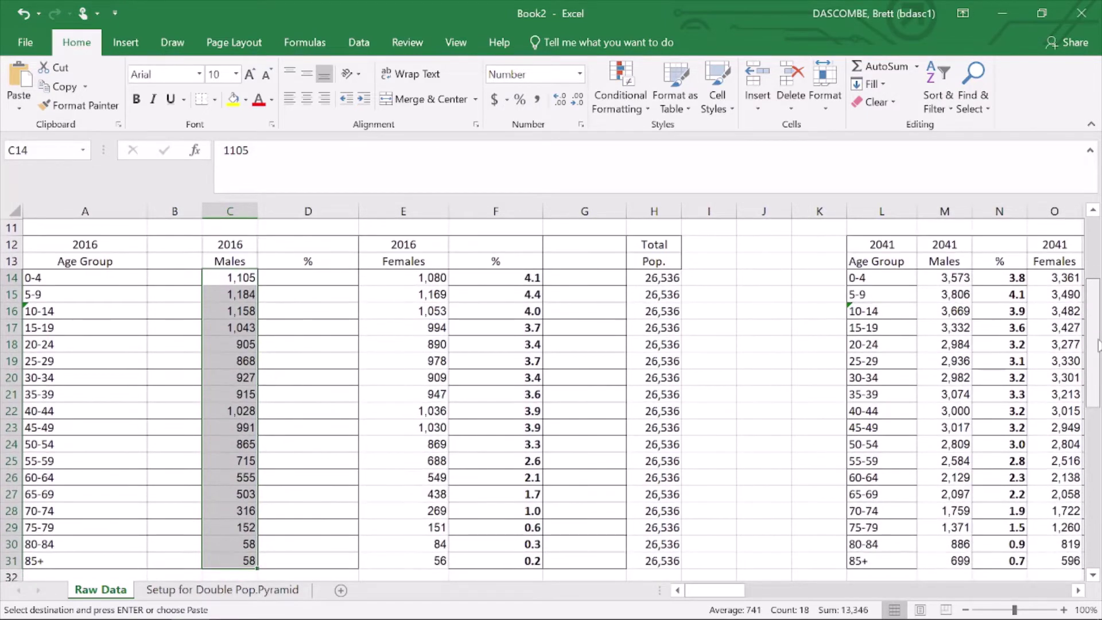
{"action": "left_click", "coordinate": [287, 276]}
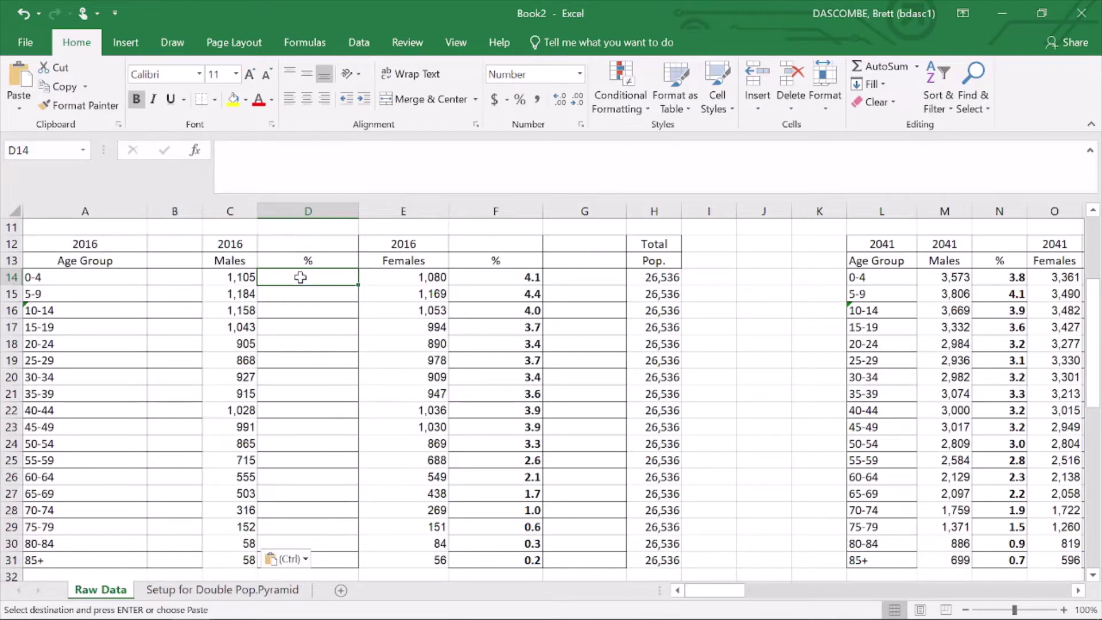
Enter =C14/H14*100 in D14 for the 0-4 male percentage
{"action": "key", "text": "Escape"}
{"action": "type", "text": "="}
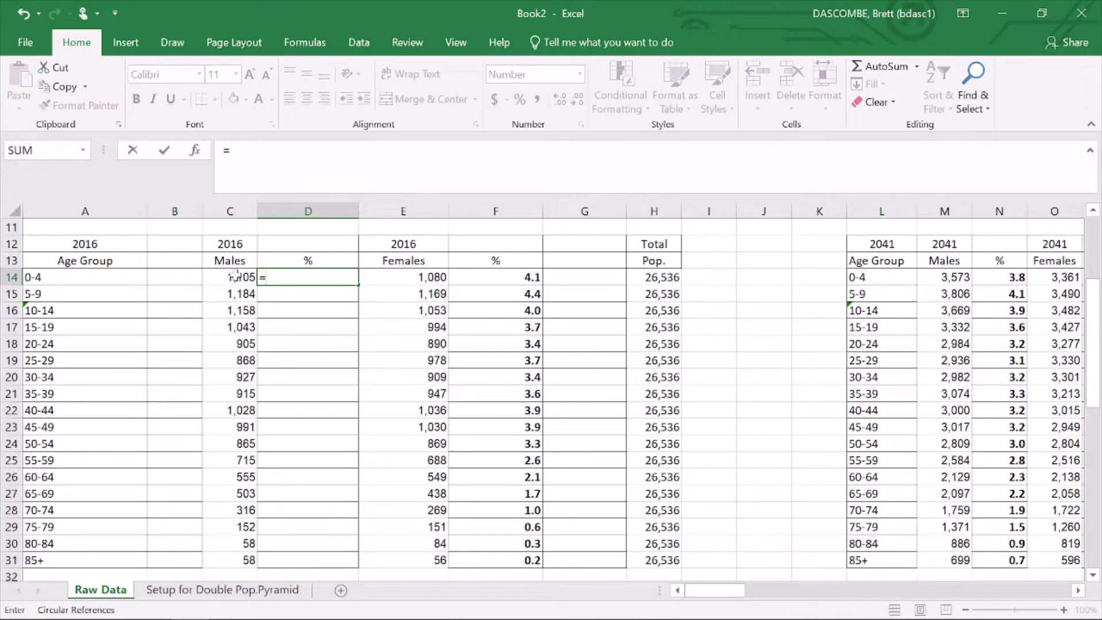
{"action": "left_click", "coordinate": [234, 276]}
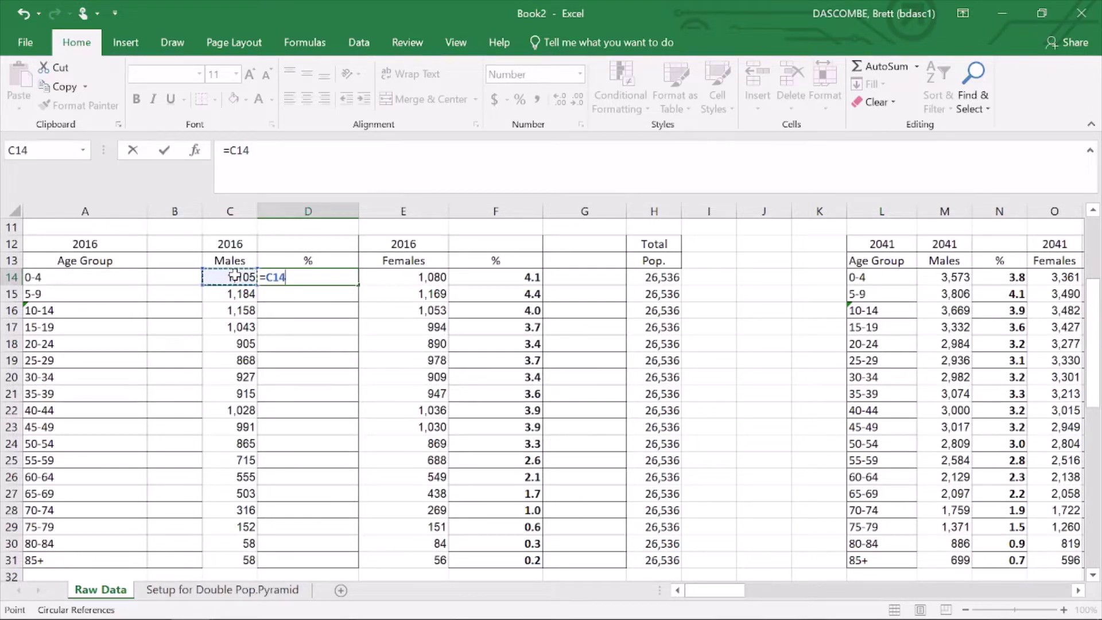
{"action": "type", "text": "/"}
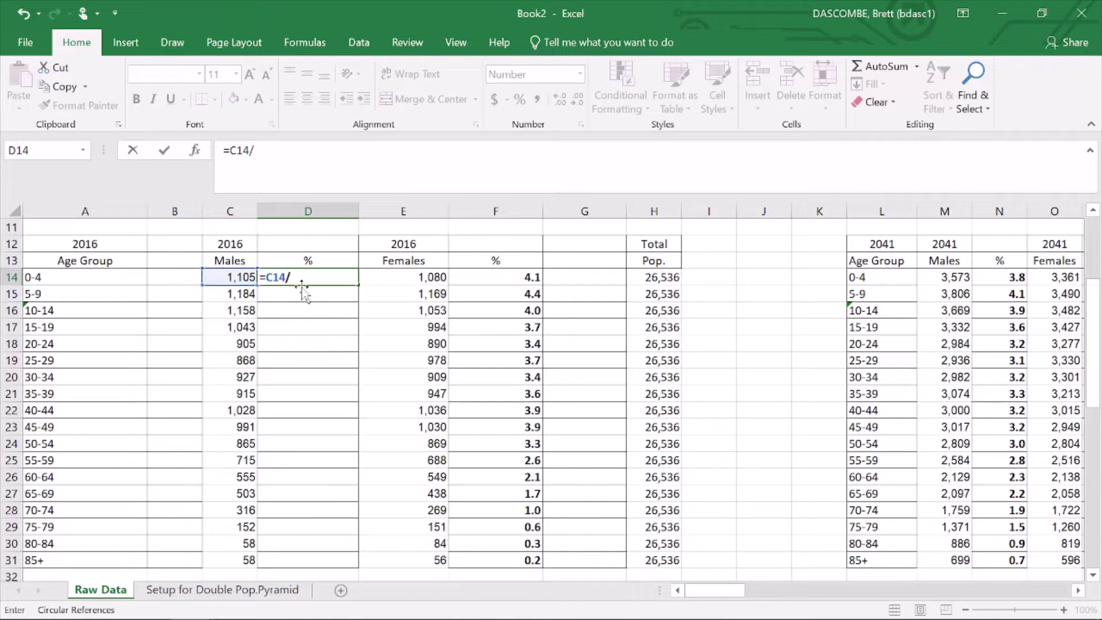
{"action": "left_click", "coordinate": [649, 276]}
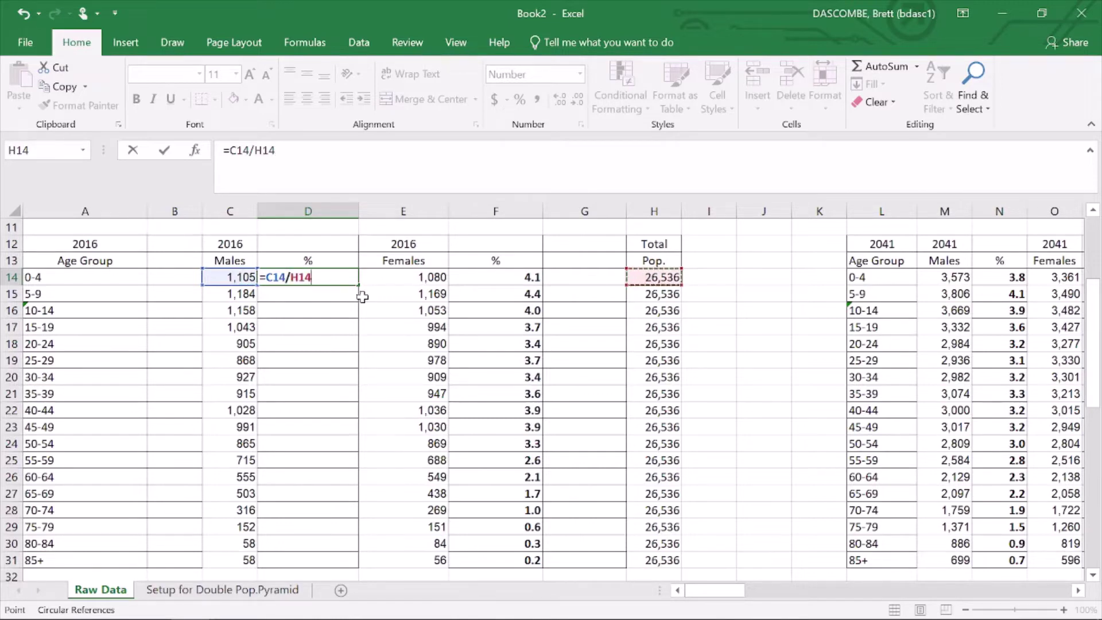
{"action": "type", "text": "*100"}
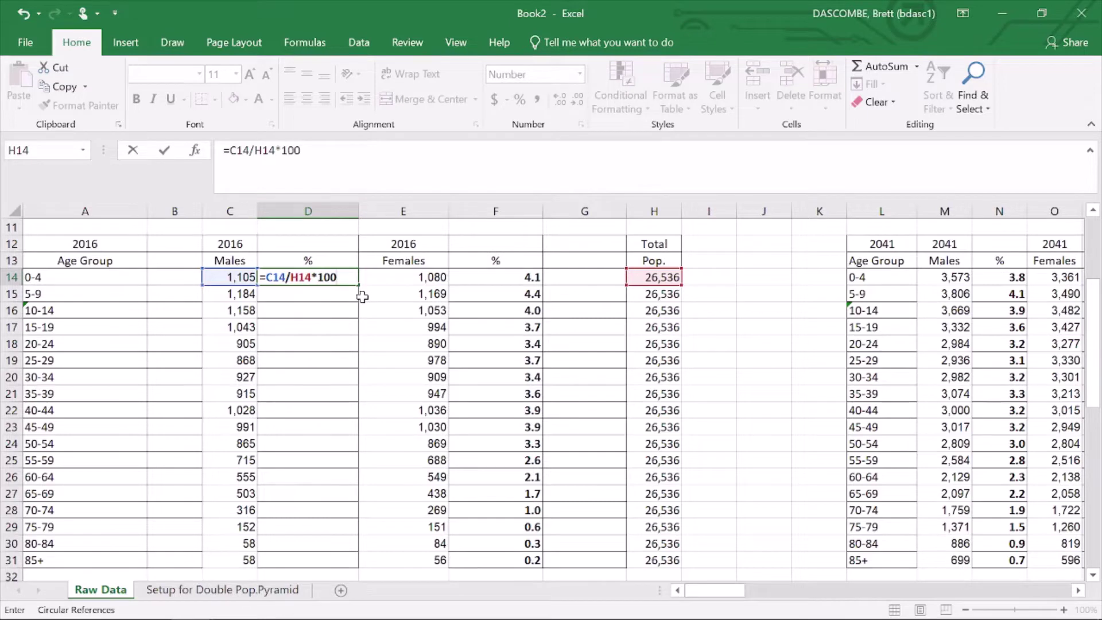
{"action": "key", "text": "Return"}
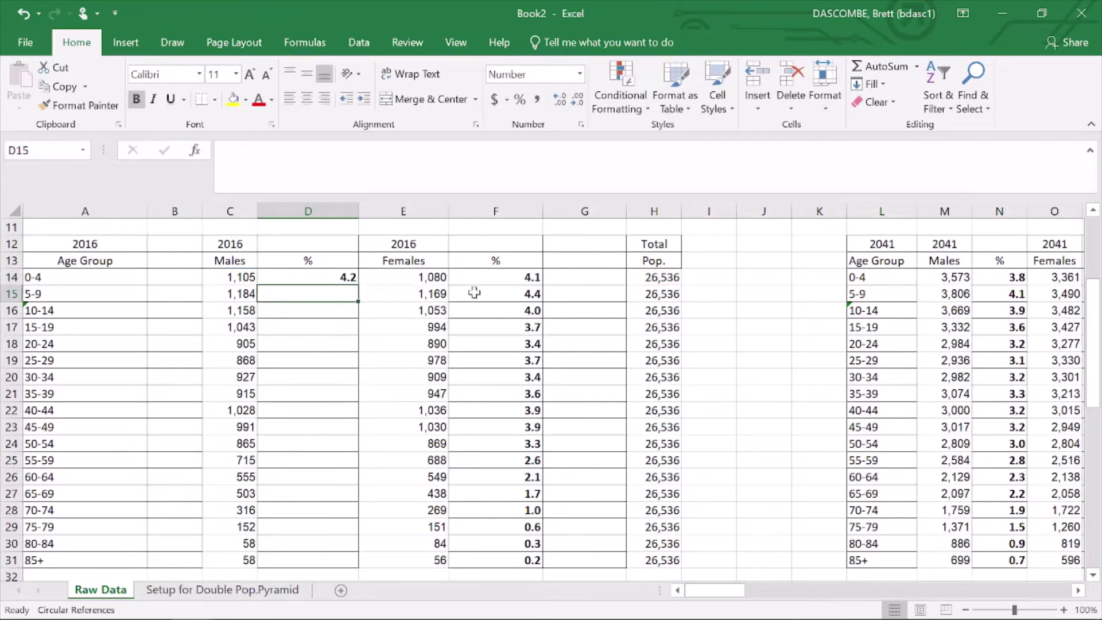
Fill the D14 percentage formula down to D31 for all 18 age groups
{"action": "left_click", "coordinate": [320, 278]}
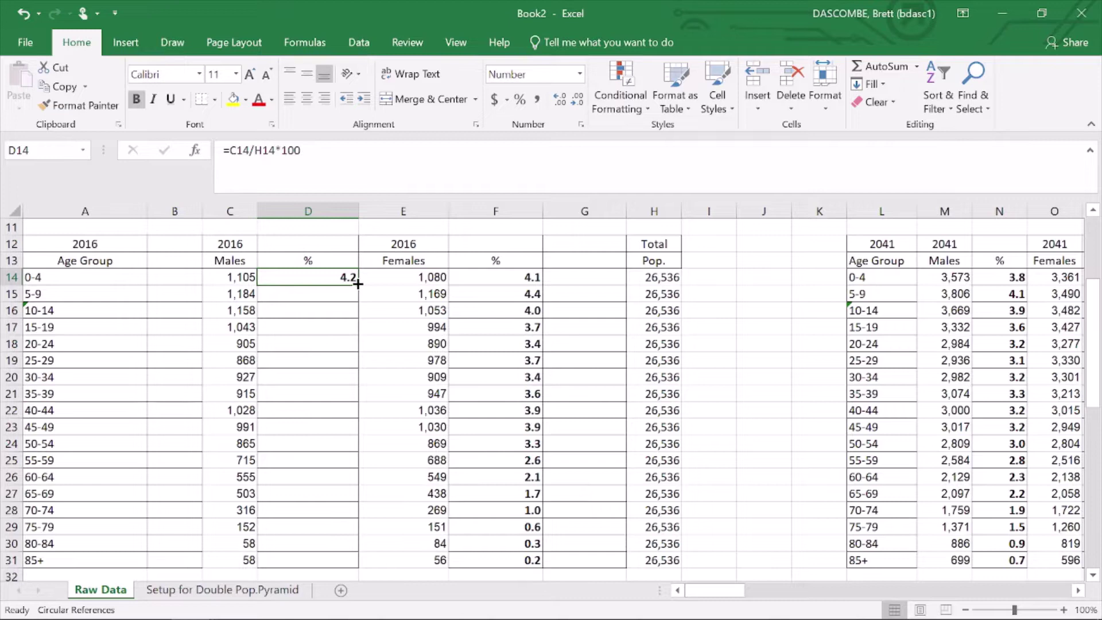
{"action": "left_click_drag", "start_coordinate": [357, 283], "coordinate": [325, 494]}
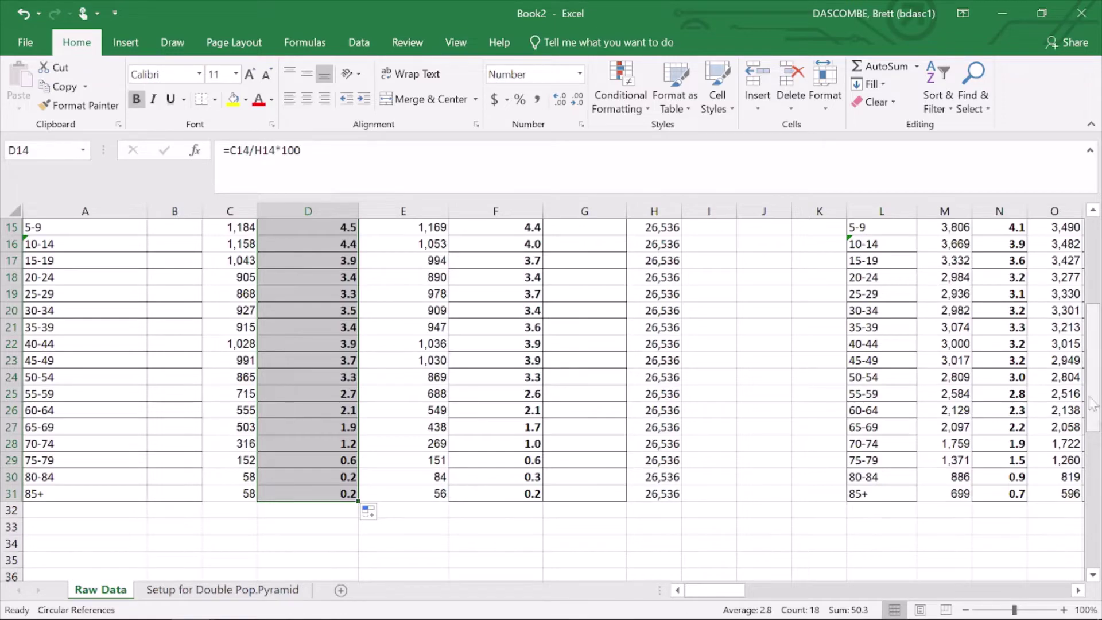
{"action": "left_click_drag", "start_coordinate": [1090, 389], "coordinate": [1100, 533]}
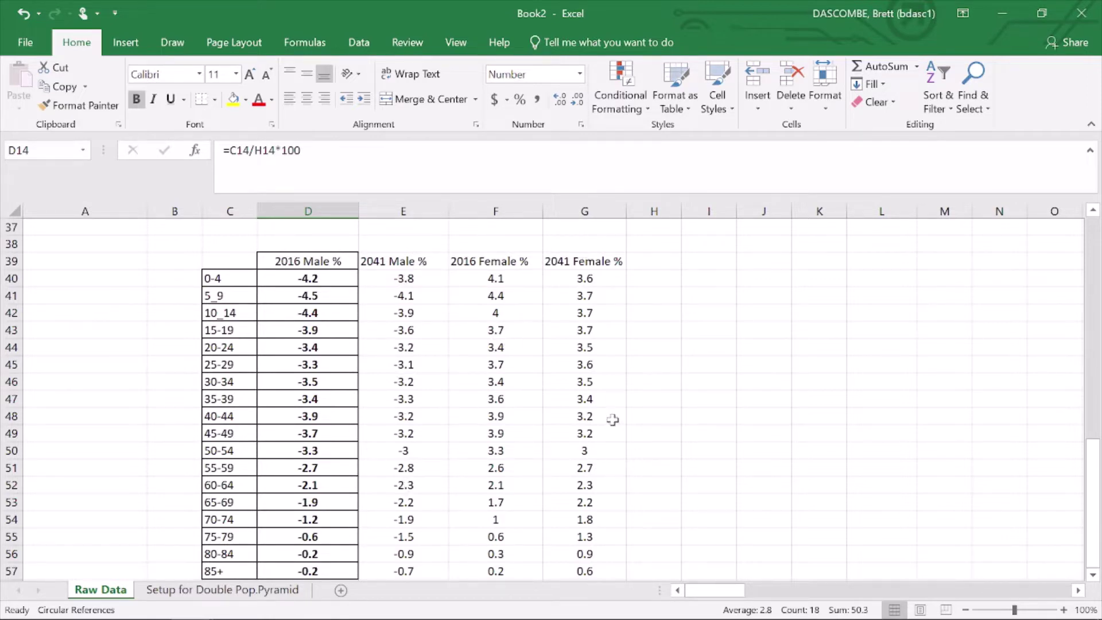
Switch to the Setup for Double Pop.Pyramid sheet and select the E12:I30 percentage table
{"action": "left_click", "coordinate": [219, 591]}
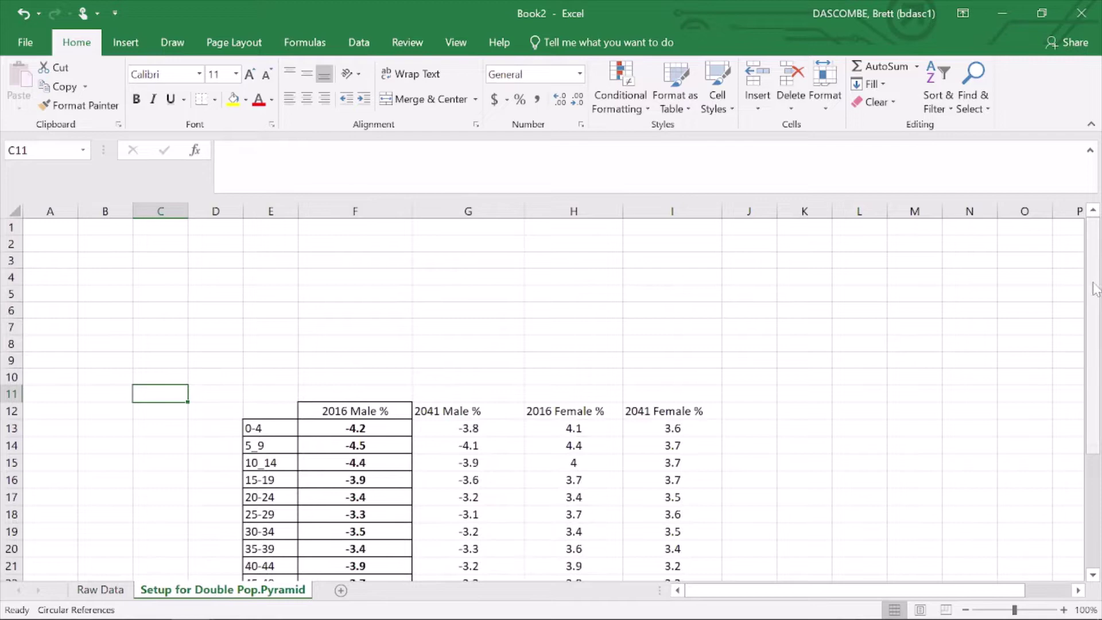
{"action": "left_click_drag", "start_coordinate": [1094, 291], "coordinate": [1099, 404]}
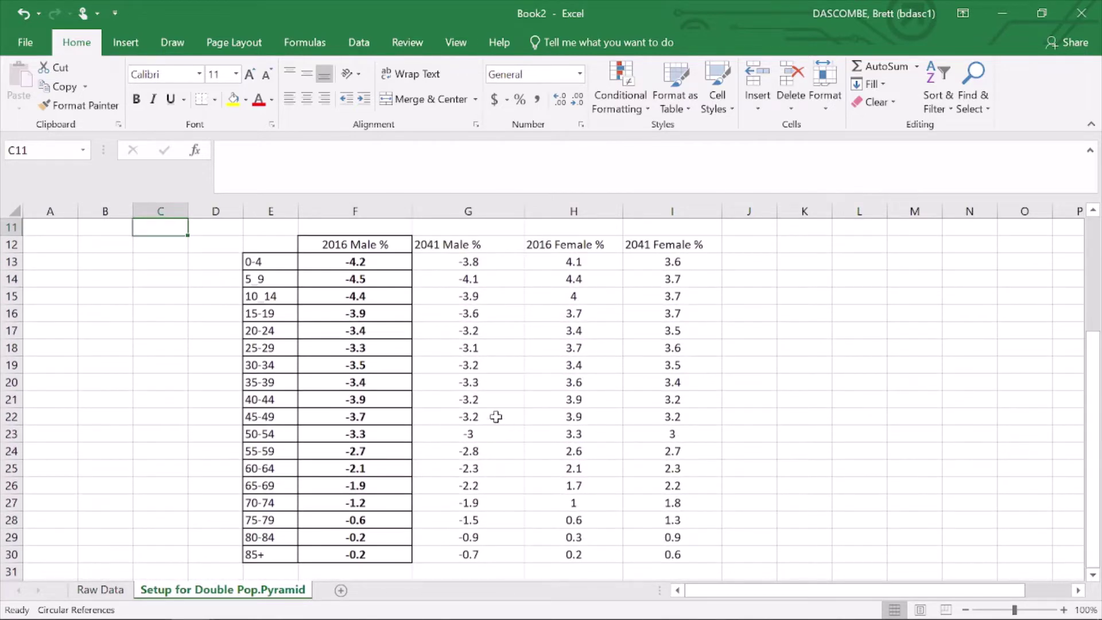
{"action": "left_click", "coordinate": [272, 246]}
{"action": "left_click_drag", "start_coordinate": [273, 247], "coordinate": [671, 554]}
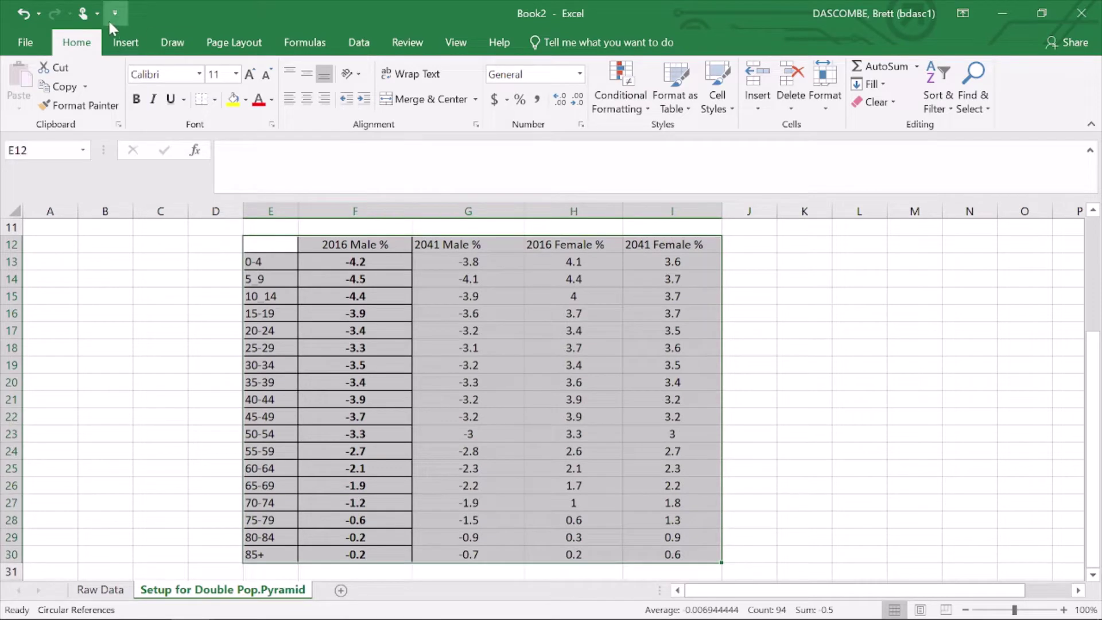
Insert a Clustered Bar chart of the percentages from Recommended Charts
{"action": "left_click", "coordinate": [125, 42]}
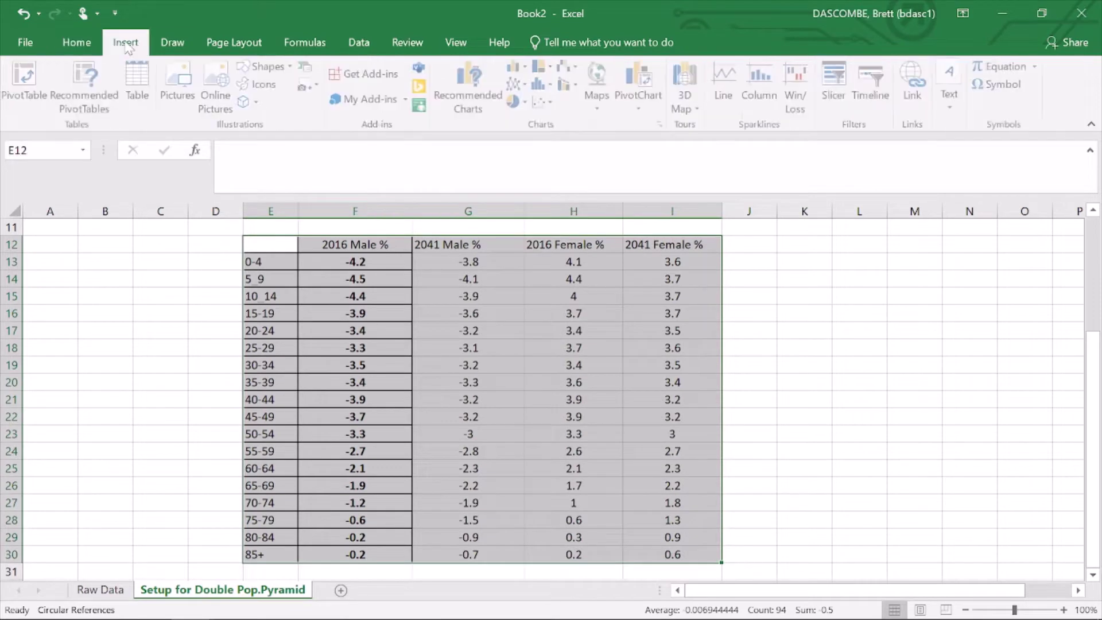
{"action": "left_click", "coordinate": [484, 103]}
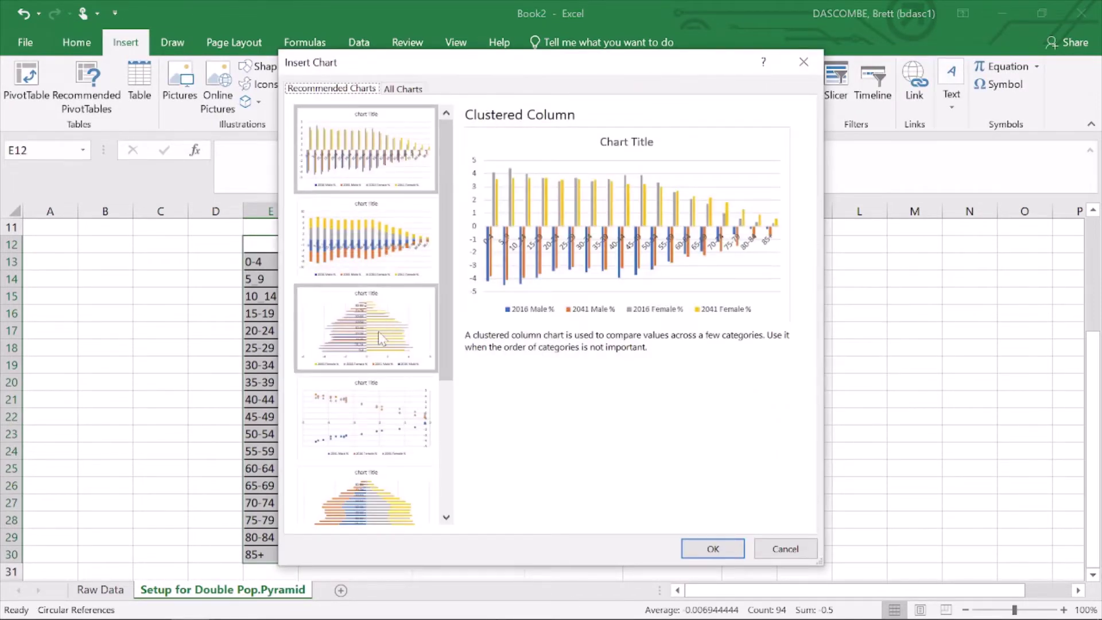
{"action": "left_click", "coordinate": [378, 331]}
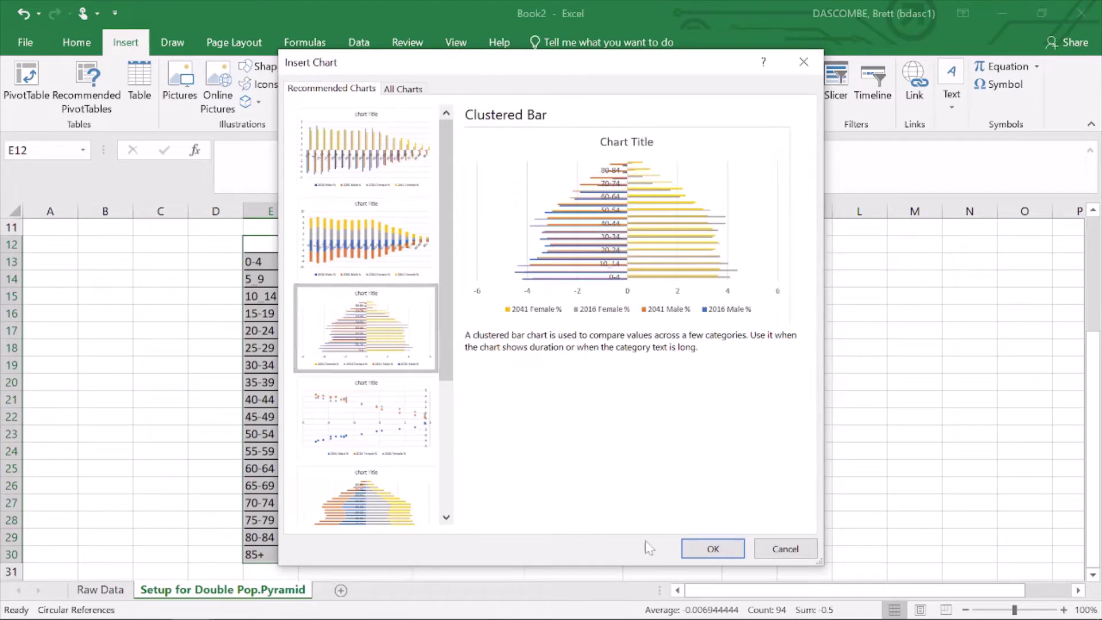
{"action": "left_click", "coordinate": [713, 550]}
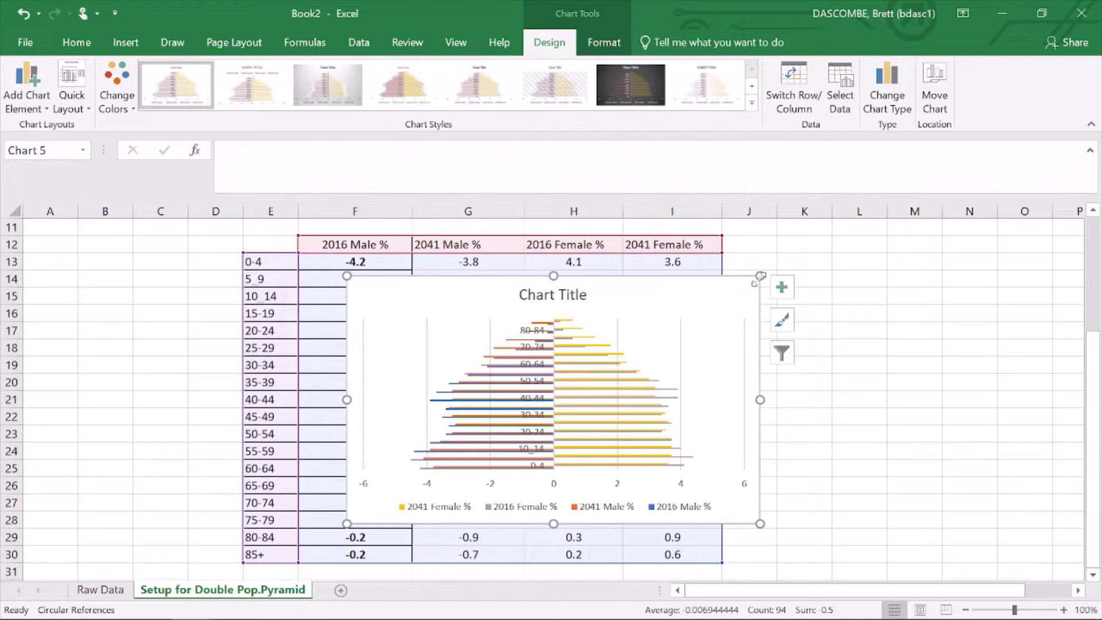
Enlarge the chart by dragging its corner handles into a pyramid shape
{"action": "left_click_drag", "start_coordinate": [762, 272], "coordinate": [836, 226]}
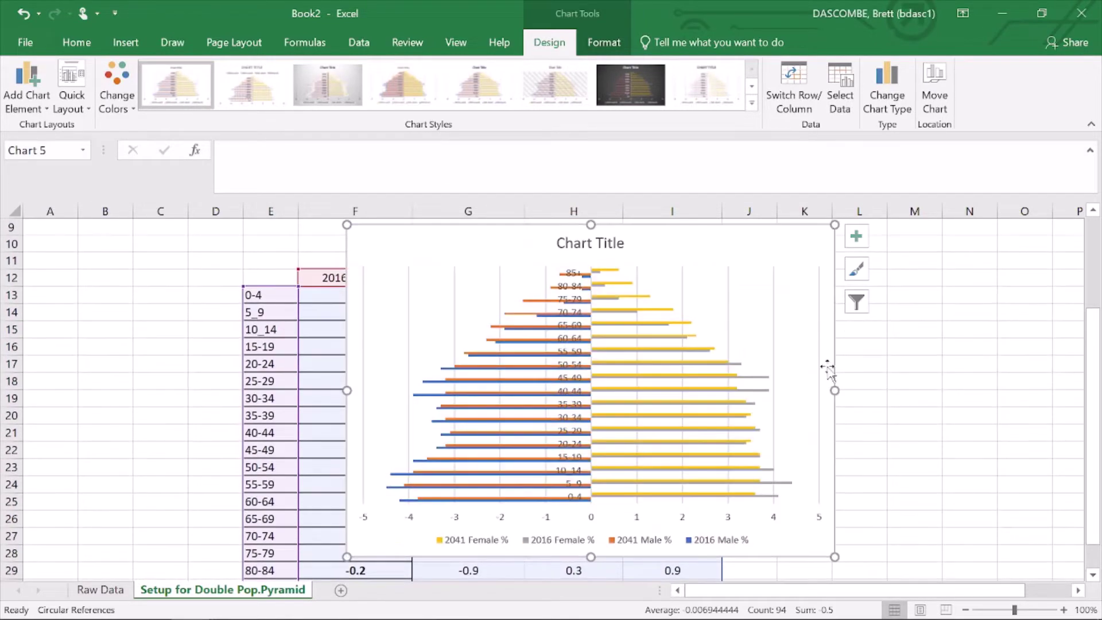
{"action": "left_click_drag", "start_coordinate": [837, 561], "coordinate": [898, 443]}
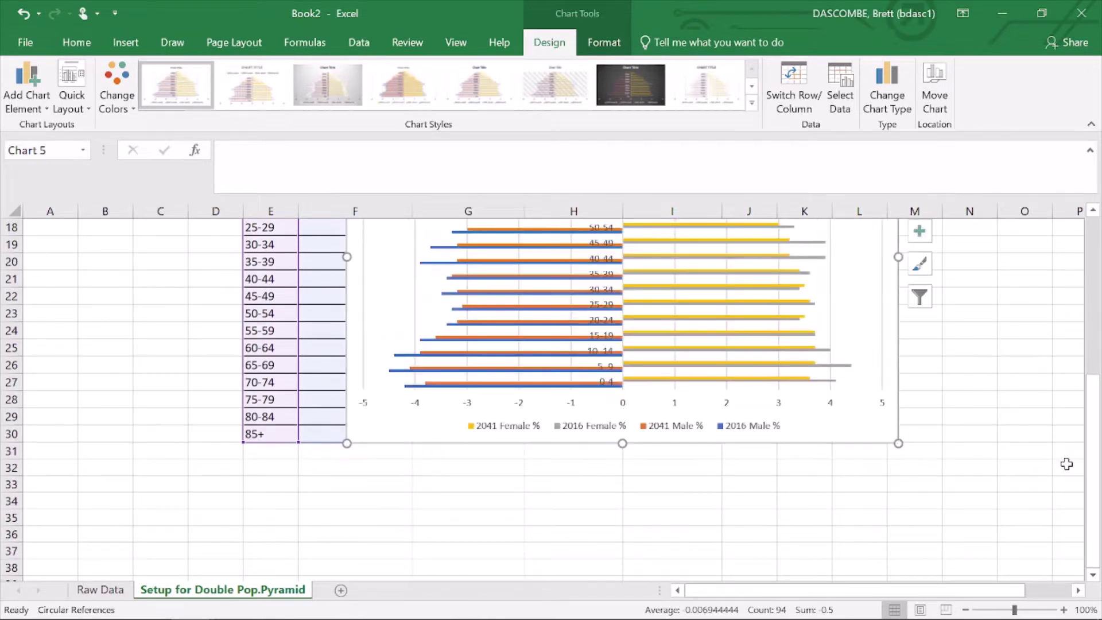
{"action": "left_click_drag", "start_coordinate": [1096, 469], "coordinate": [1096, 384]}
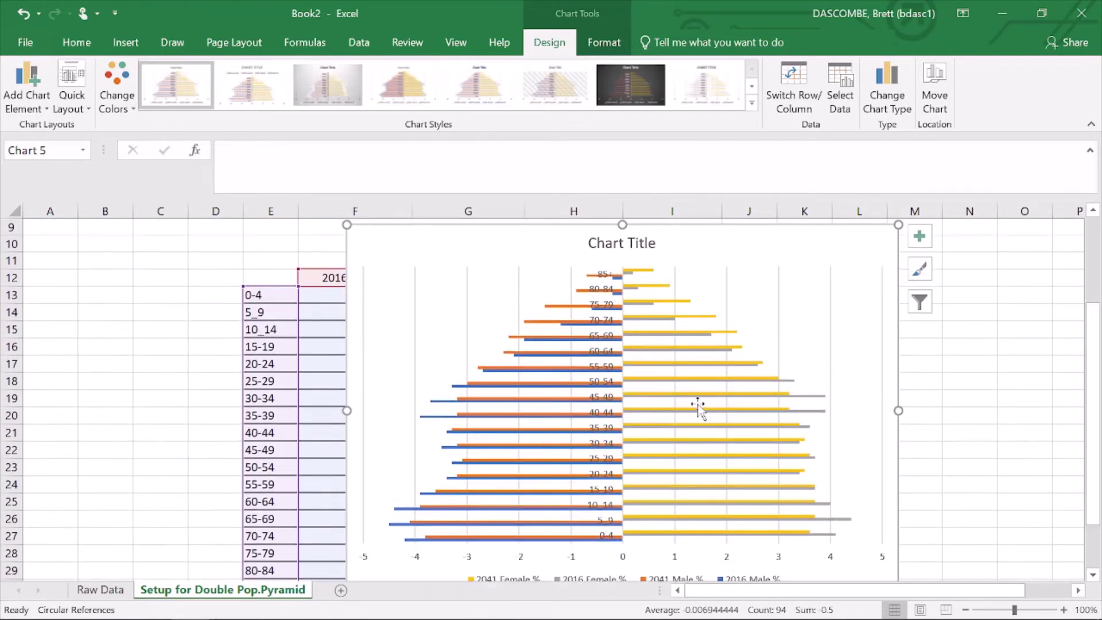
Set the age-group axis label position to Low and shift the chart up and left
{"action": "left_click", "coordinate": [605, 401]}
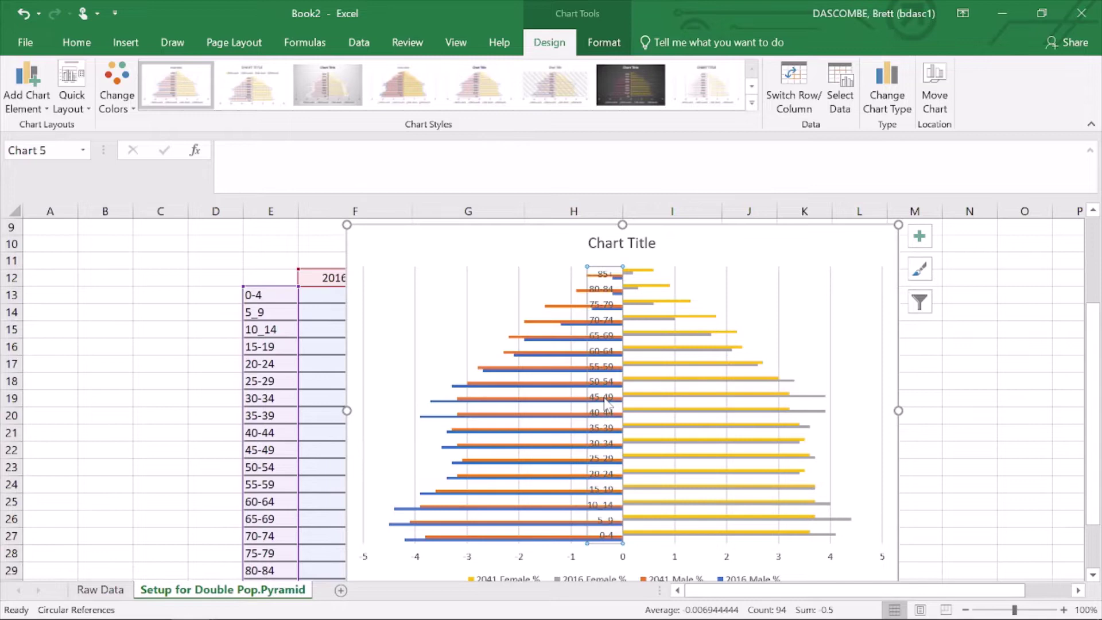
{"action": "right_click", "coordinate": [600, 404]}
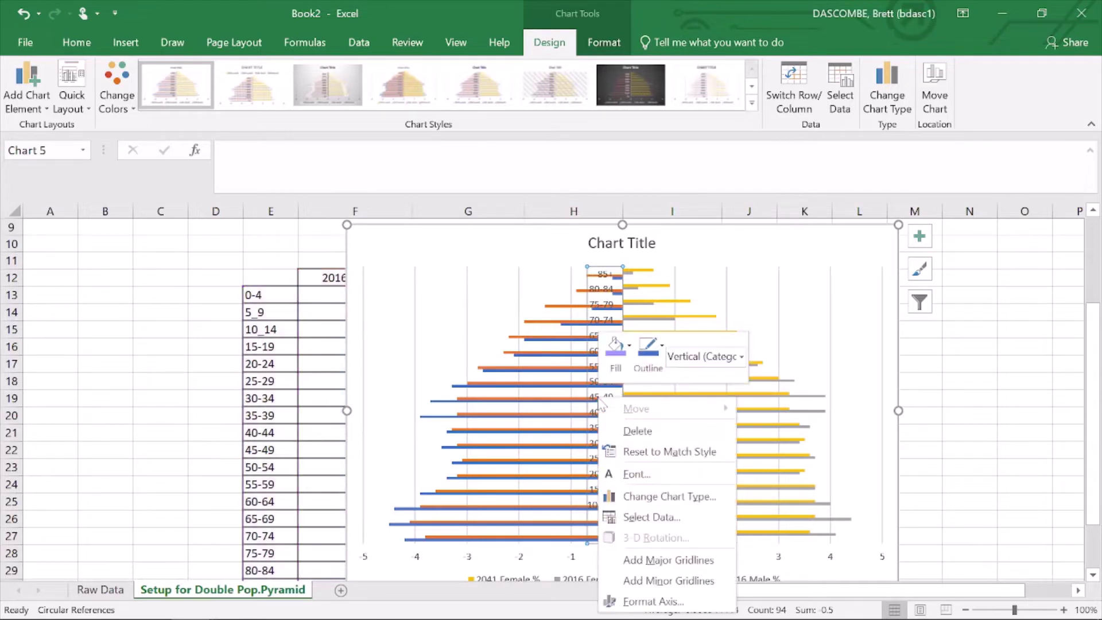
{"action": "left_click", "coordinate": [657, 603]}
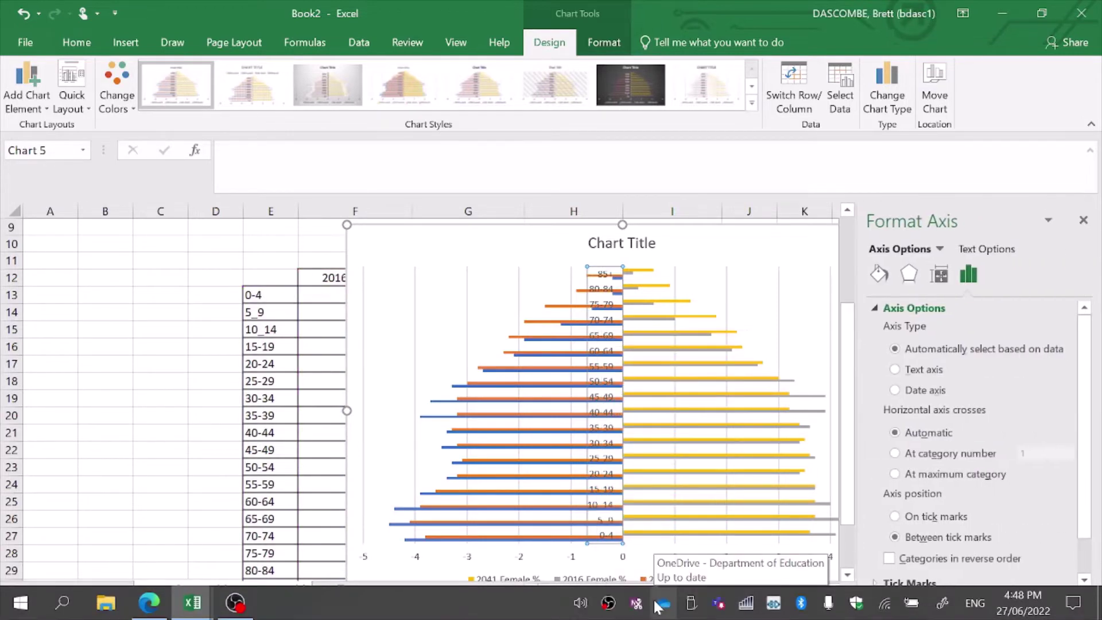
{"action": "scroll", "coordinate": [1096, 466], "scroll_direction": "down", "scroll_amount": 2}
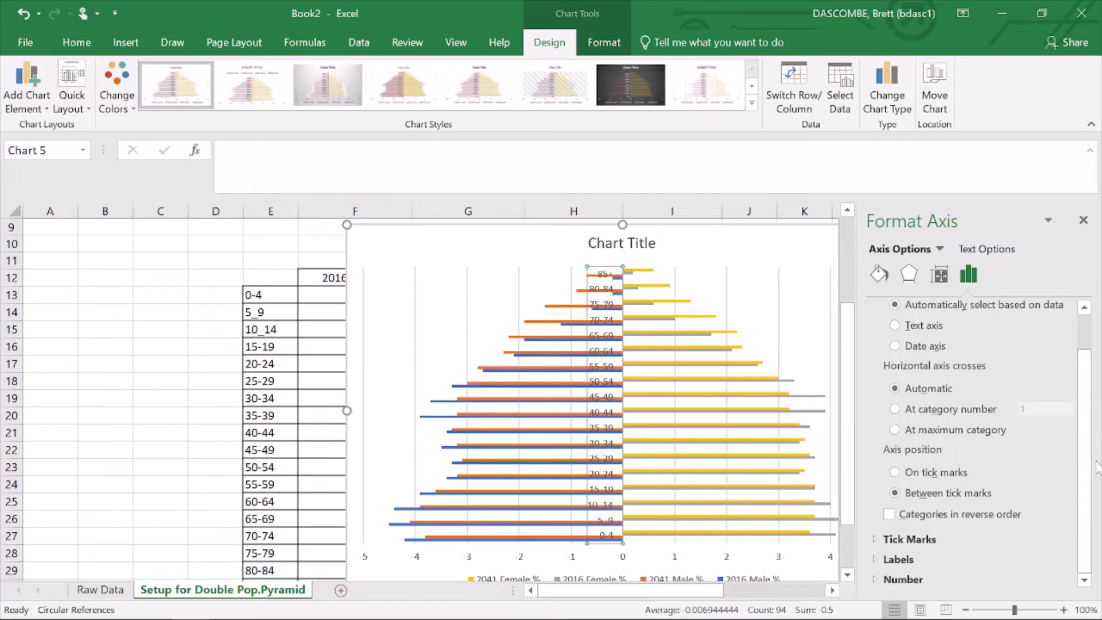
{"action": "left_click", "coordinate": [897, 558]}
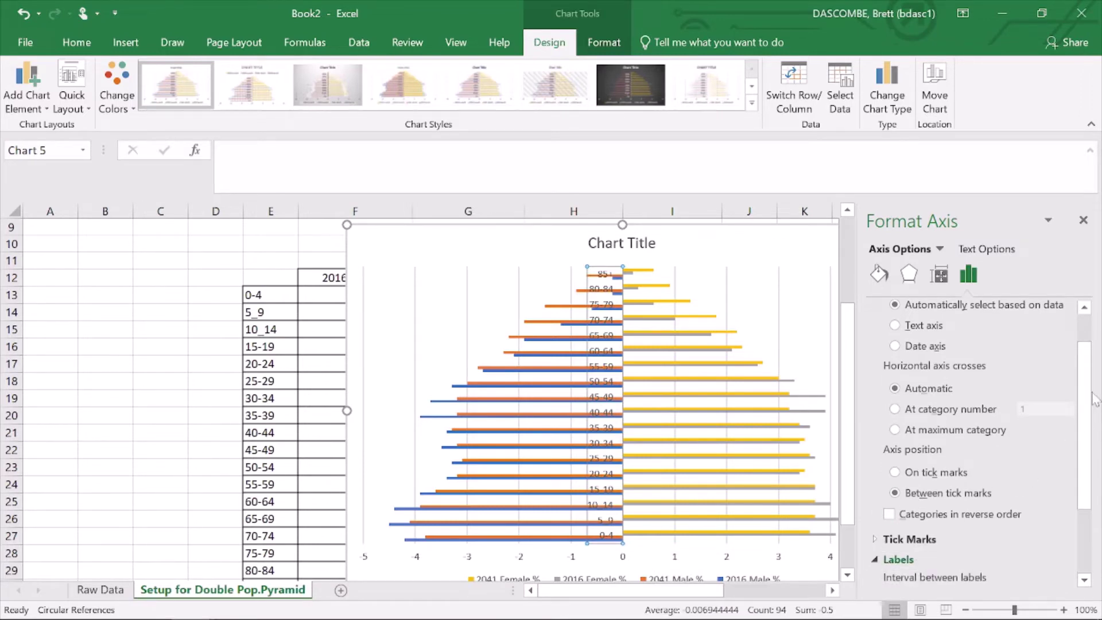
{"action": "scroll", "coordinate": [1095, 398], "scroll_direction": "down", "scroll_amount": 4}
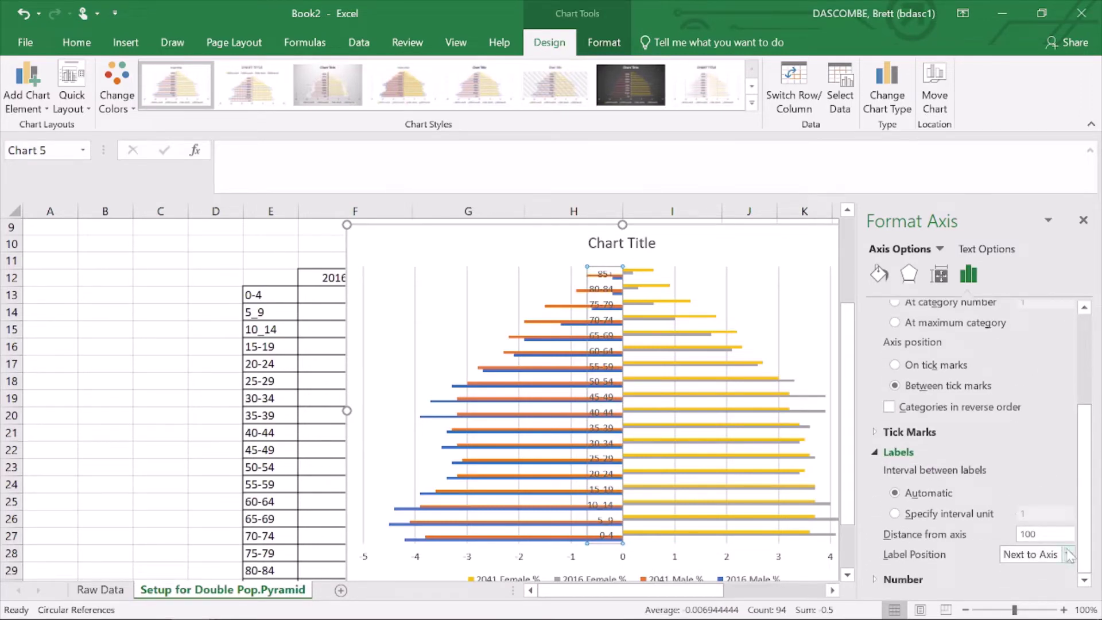
{"action": "left_click", "coordinate": [1069, 554]}
{"action": "left_click", "coordinate": [1057, 520]}
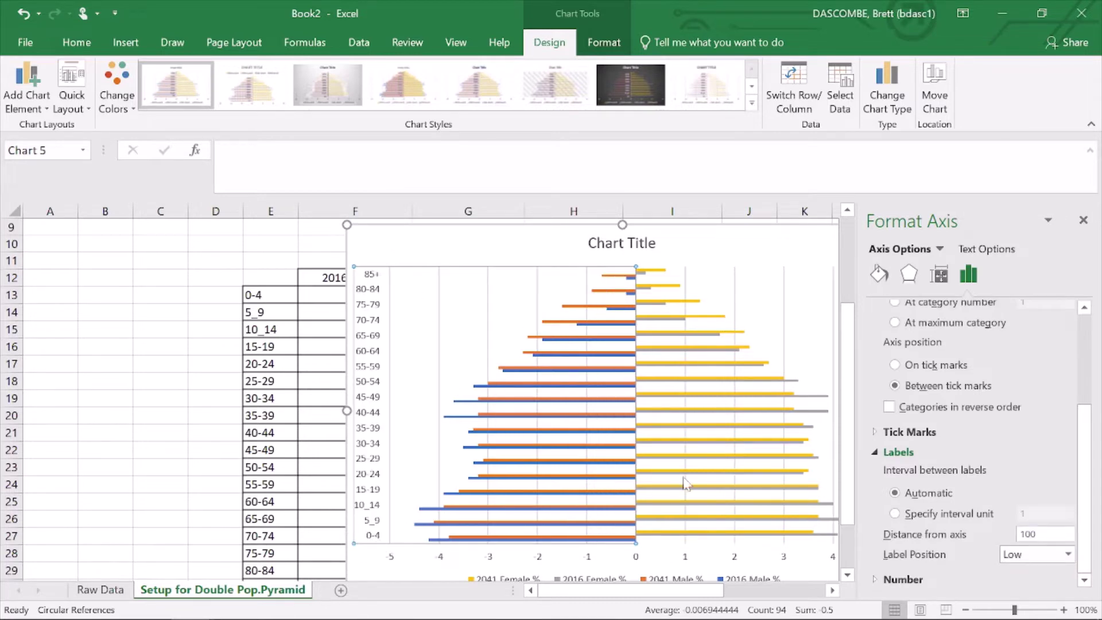
{"action": "left_click_drag", "start_coordinate": [791, 234], "coordinate": [663, 241]}
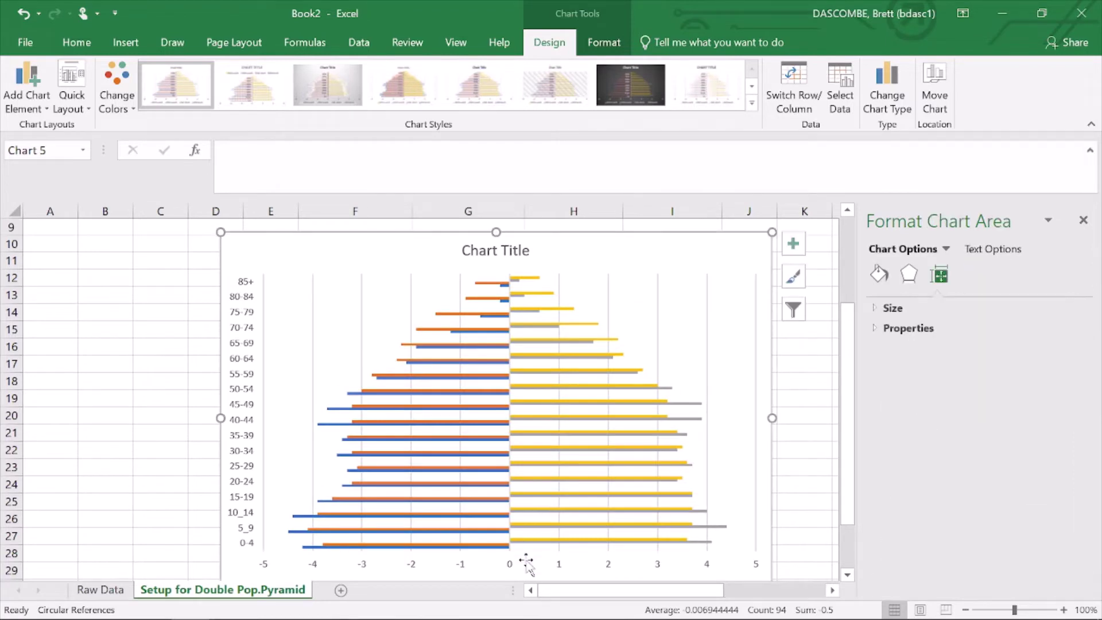
Give the percentage axis the Custom number format 0;0 so left values show without minus signs
{"action": "left_click", "coordinate": [510, 564]}
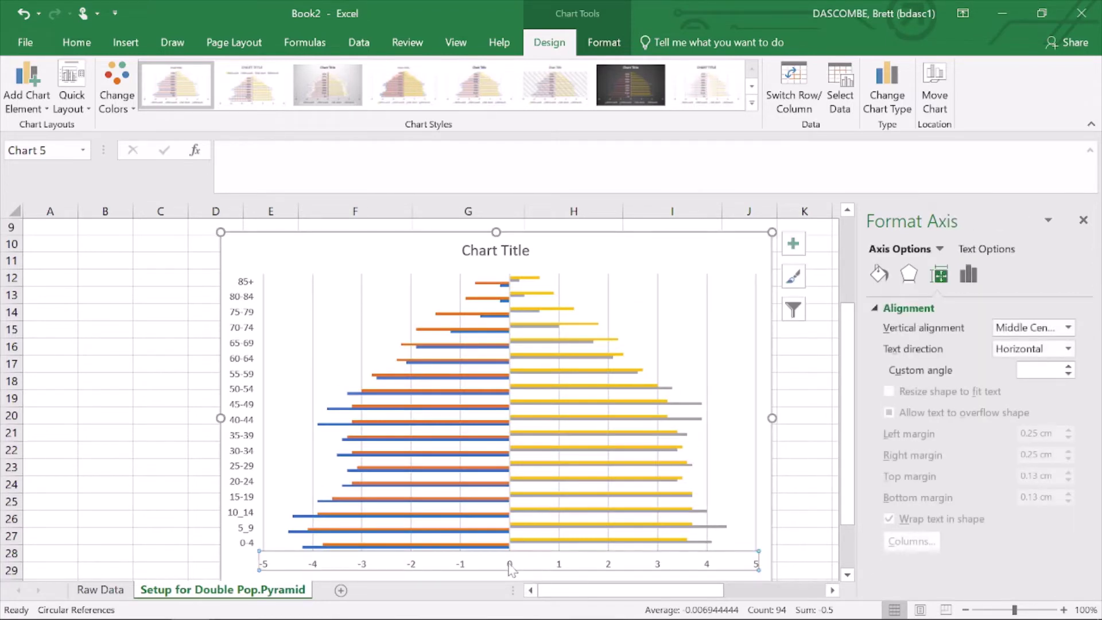
{"action": "right_click", "coordinate": [512, 567]}
{"action": "left_click", "coordinate": [545, 552]}
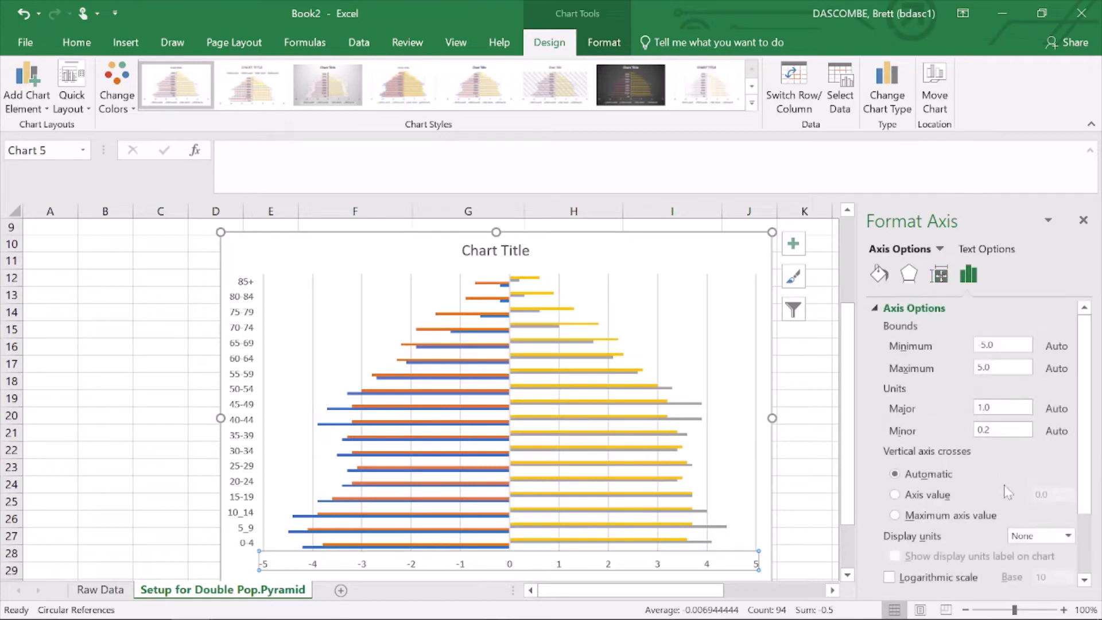
{"action": "scroll", "coordinate": [1097, 514], "scroll_direction": "down", "scroll_amount": 3}
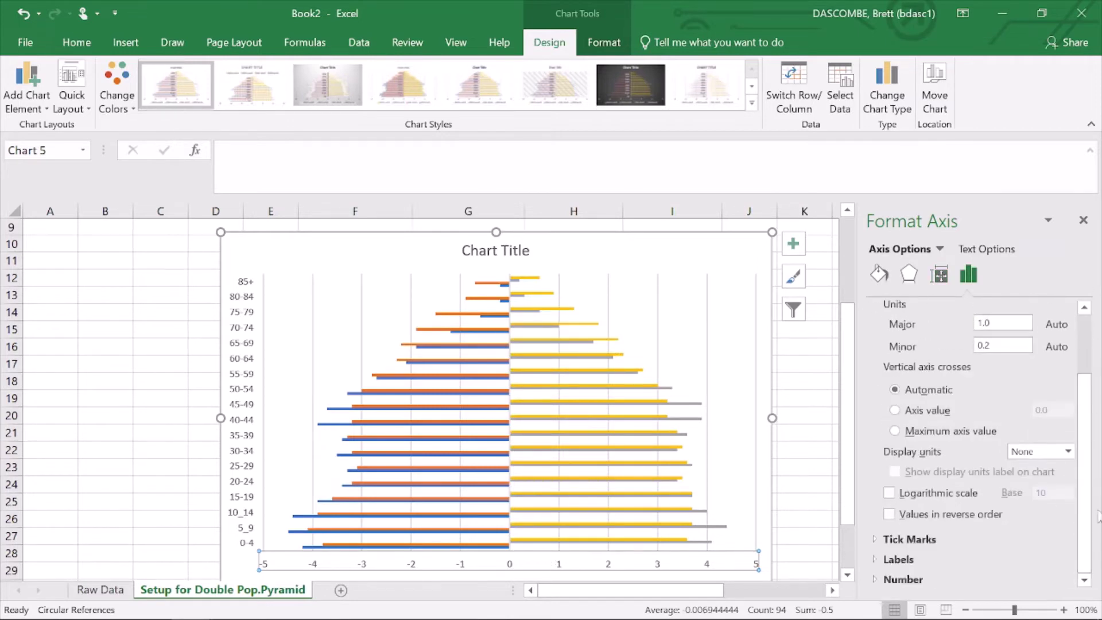
{"action": "left_click", "coordinate": [882, 578]}
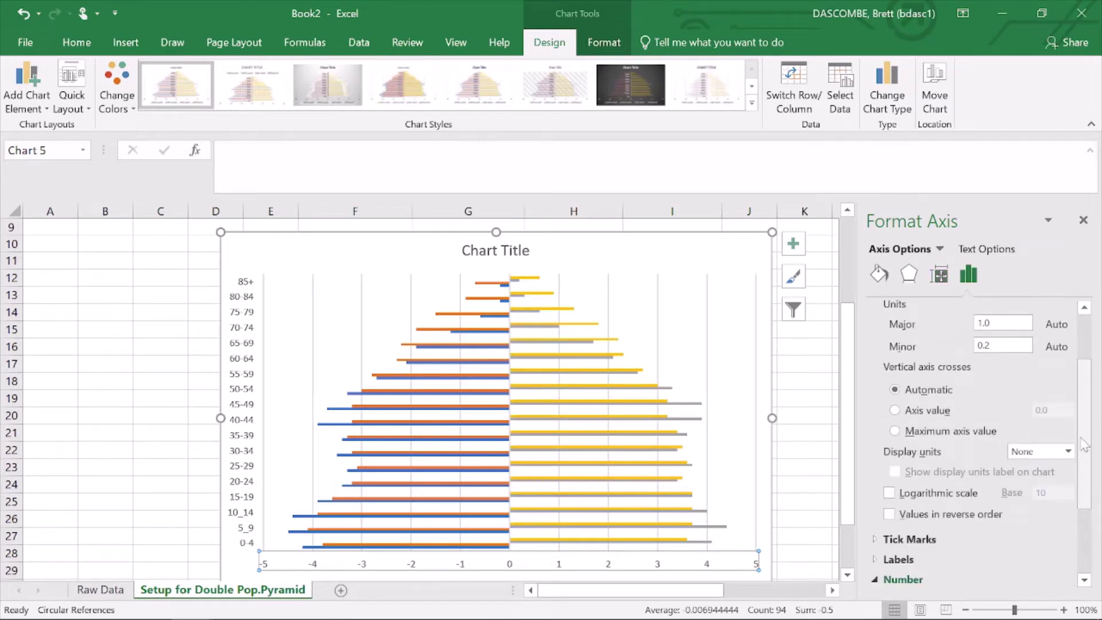
{"action": "scroll", "coordinate": [1097, 516], "scroll_direction": "down", "scroll_amount": 3}
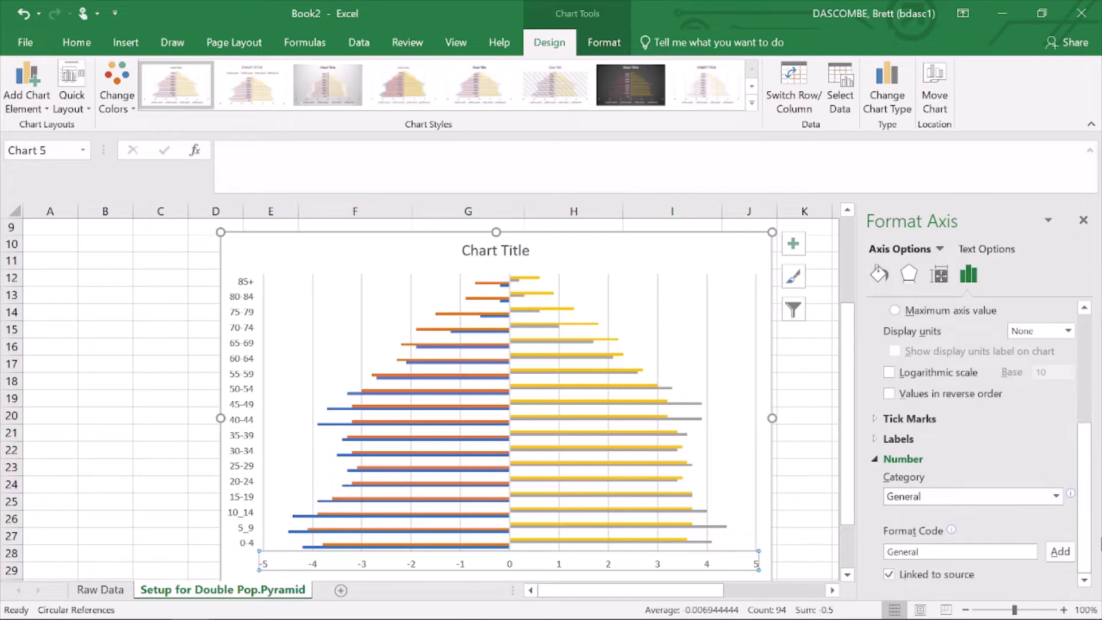
{"action": "left_click", "coordinate": [1056, 495]}
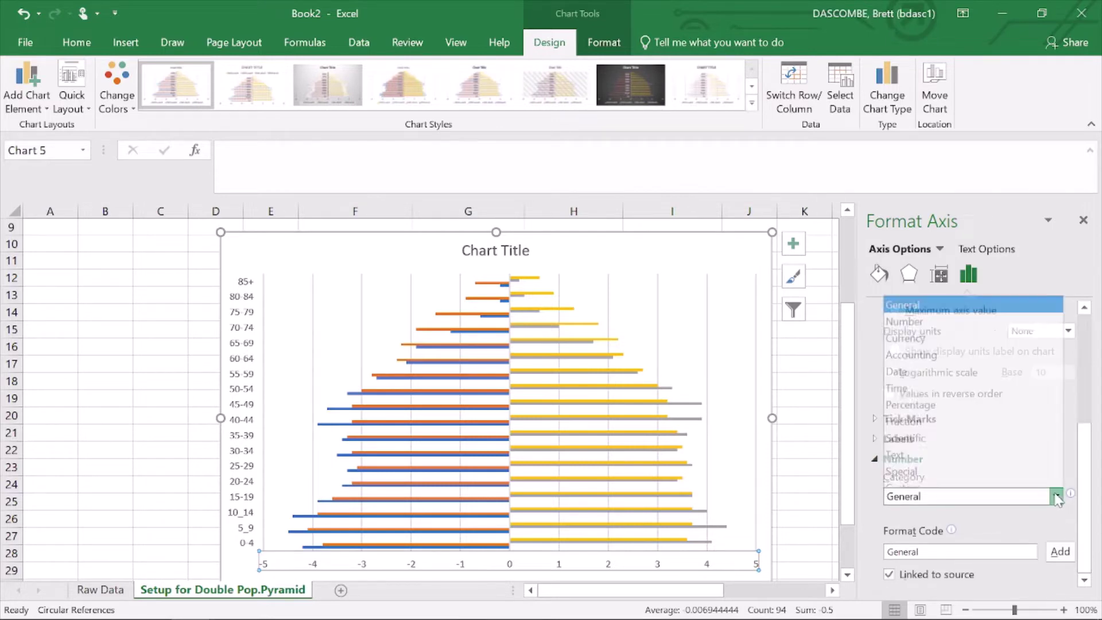
{"action": "left_click", "coordinate": [1001, 490]}
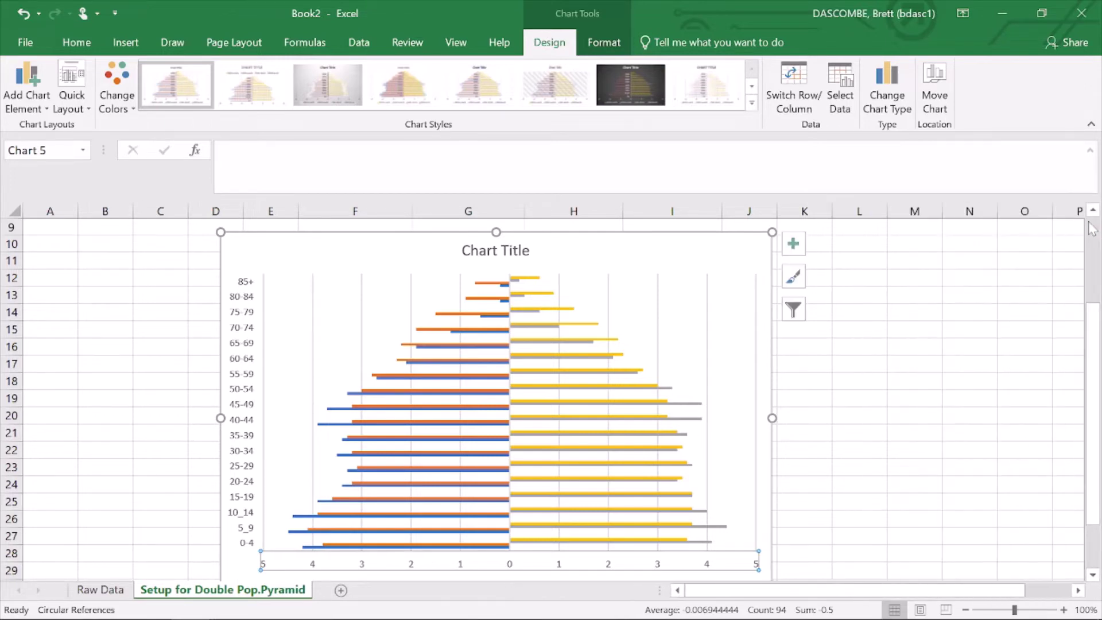
{"action": "left_click", "coordinate": [504, 253]}
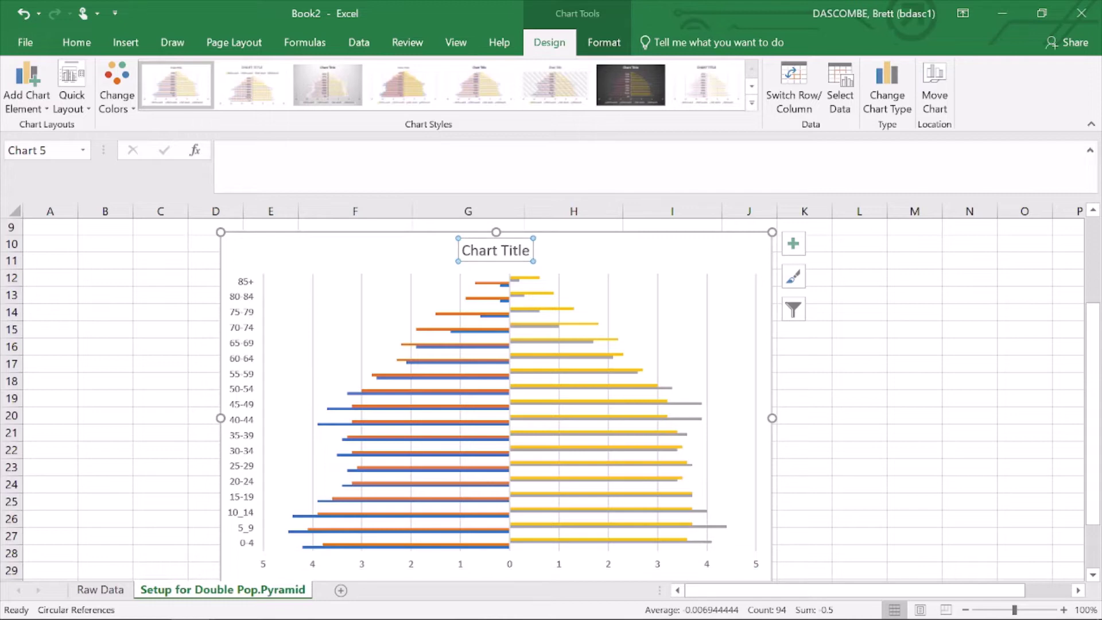
Replace the placeholder title with 'Population Pyramid Comparing 2016 data to projected 2041 data', fixing typos
{"action": "triple_click", "coordinate": [526, 250]}
{"action": "type", "text": "Pop"}
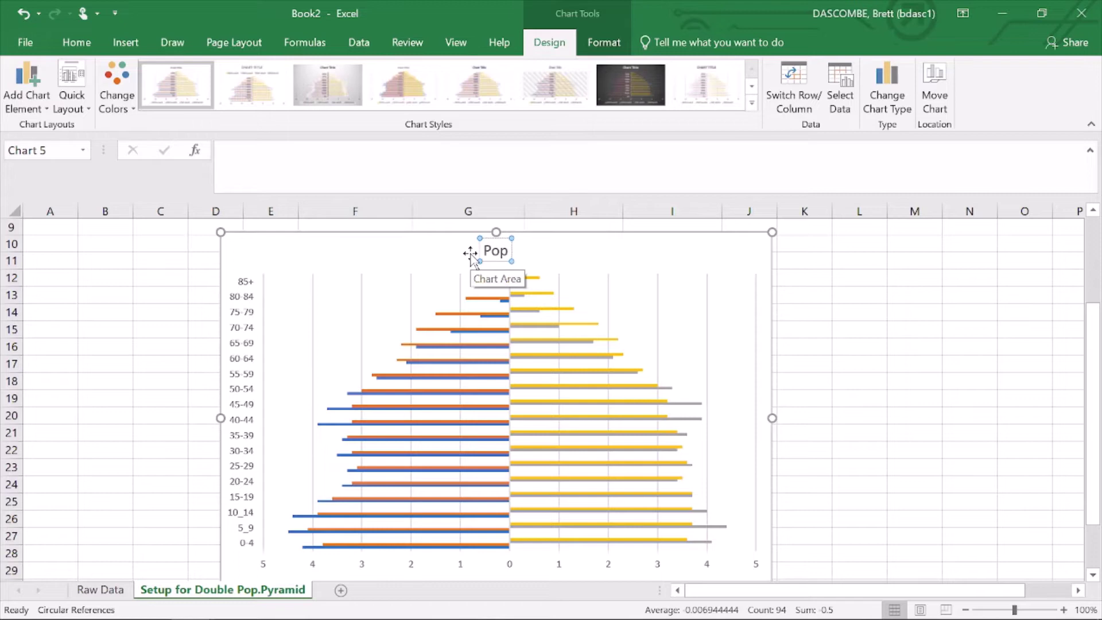
{"action": "type", "text": "ula"}
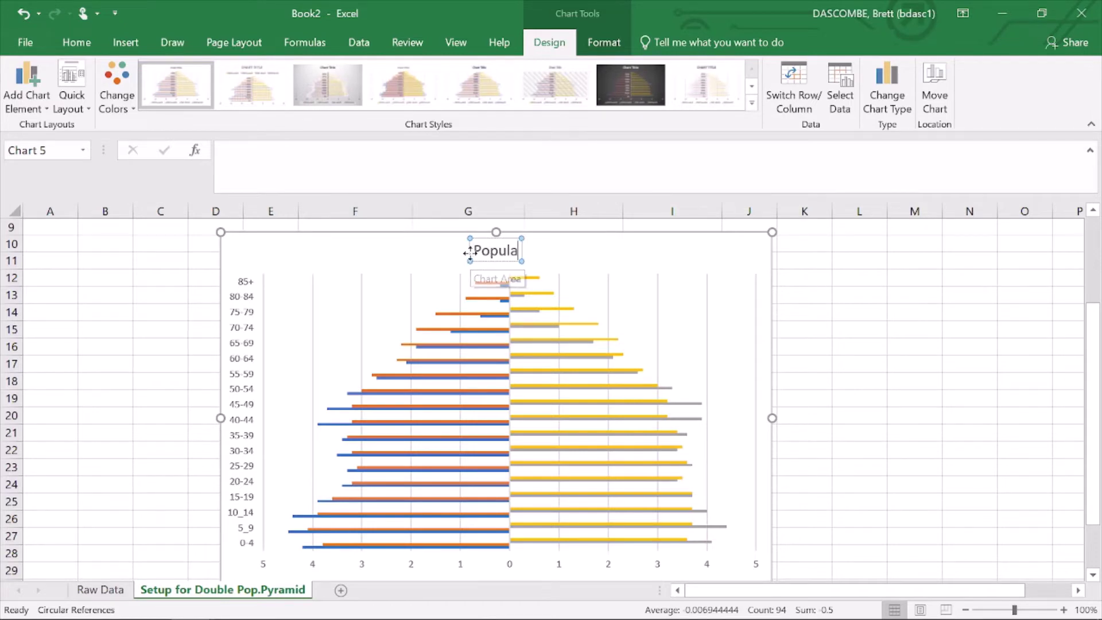
{"action": "type", "text": "tion Py"}
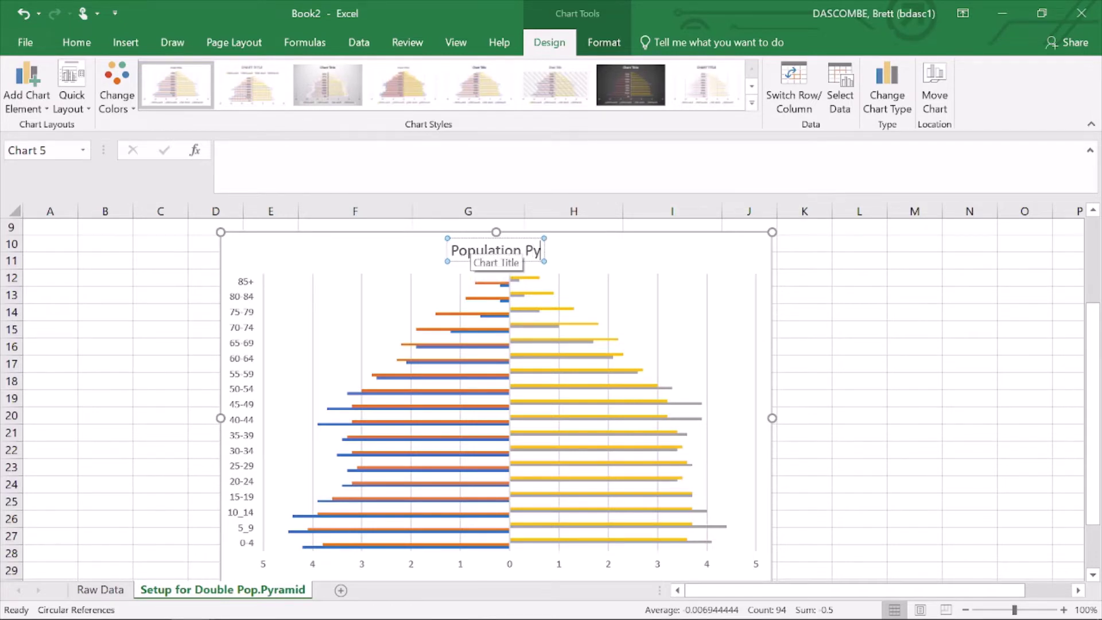
{"action": "type", "text": "ram"}
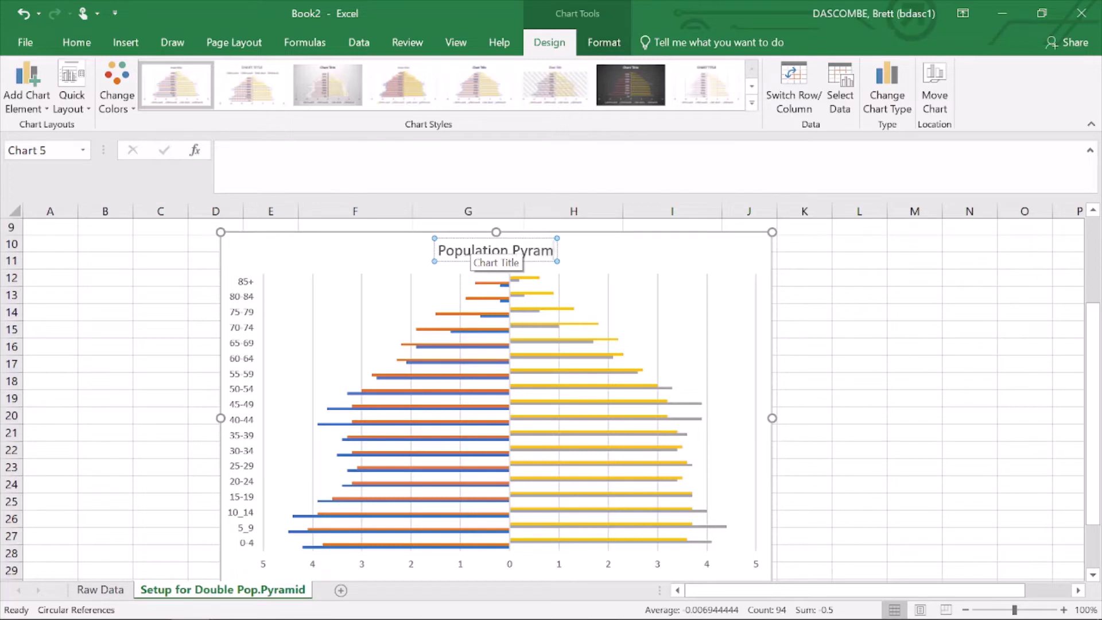
{"action": "type", "text": "id Comparing"}
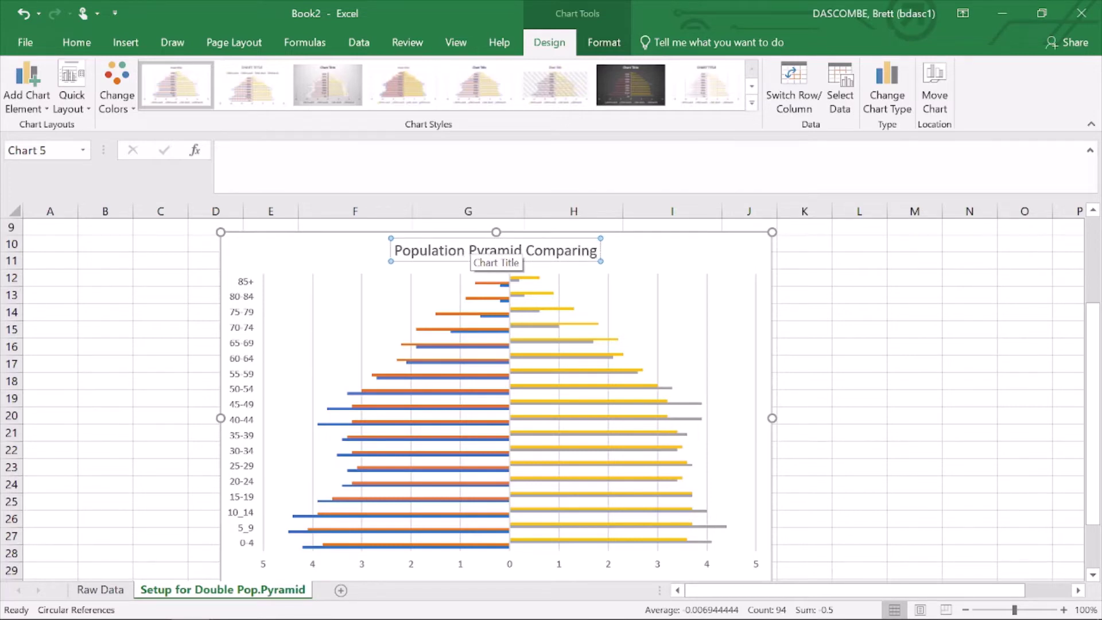
{"action": "type", "text": " 201"}
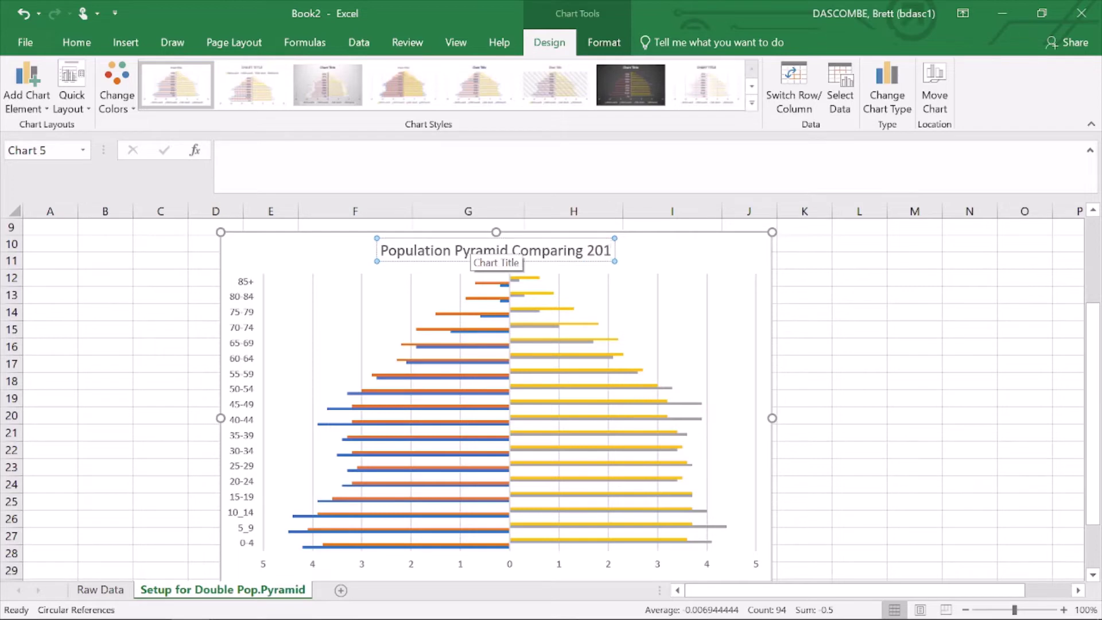
{"action": "type", "text": "6 gata"}
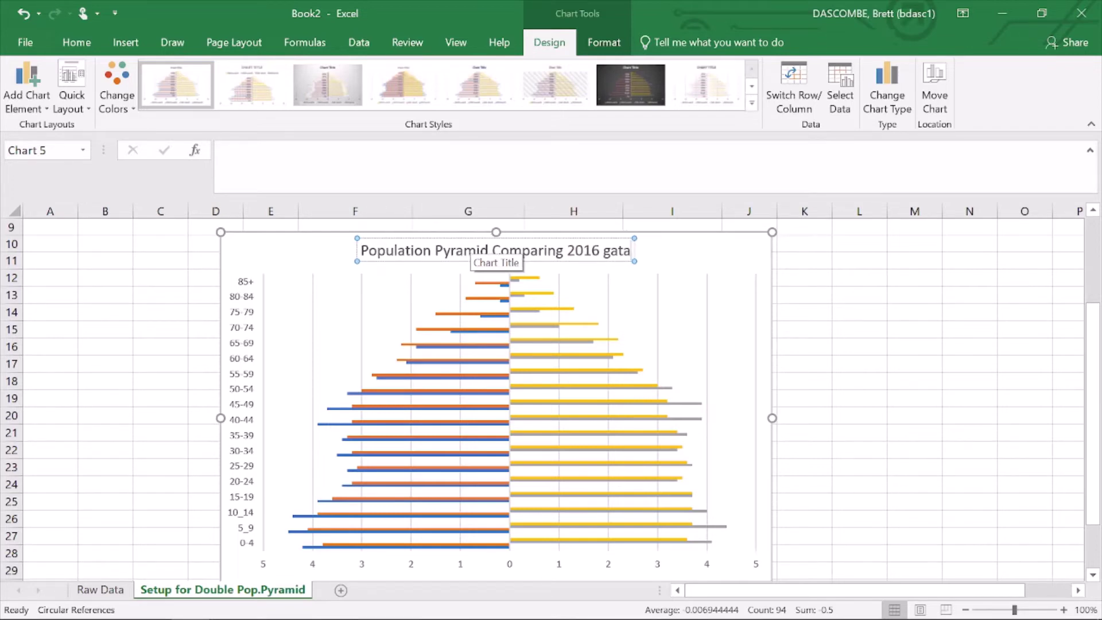
{"action": "key", "text": "BackSpace"}
{"action": "key", "text": "BackSpace"}
{"action": "key", "text": "BackSpace"}
{"action": "key", "text": "BackSpace"}
{"action": "key", "text": "BackSpace"}
{"action": "type", "text": "dat to"}
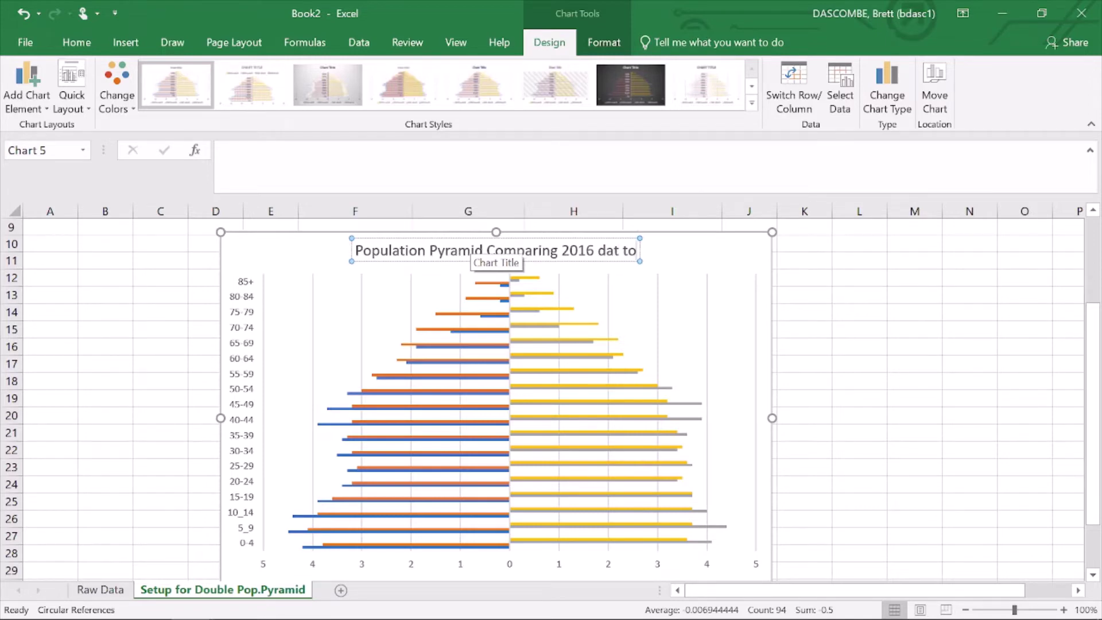
{"action": "key", "text": "BackSpace"}
{"action": "key", "text": "BackSpace"}
{"action": "key", "text": "BackSpace"}
{"action": "type", "text": "a"}
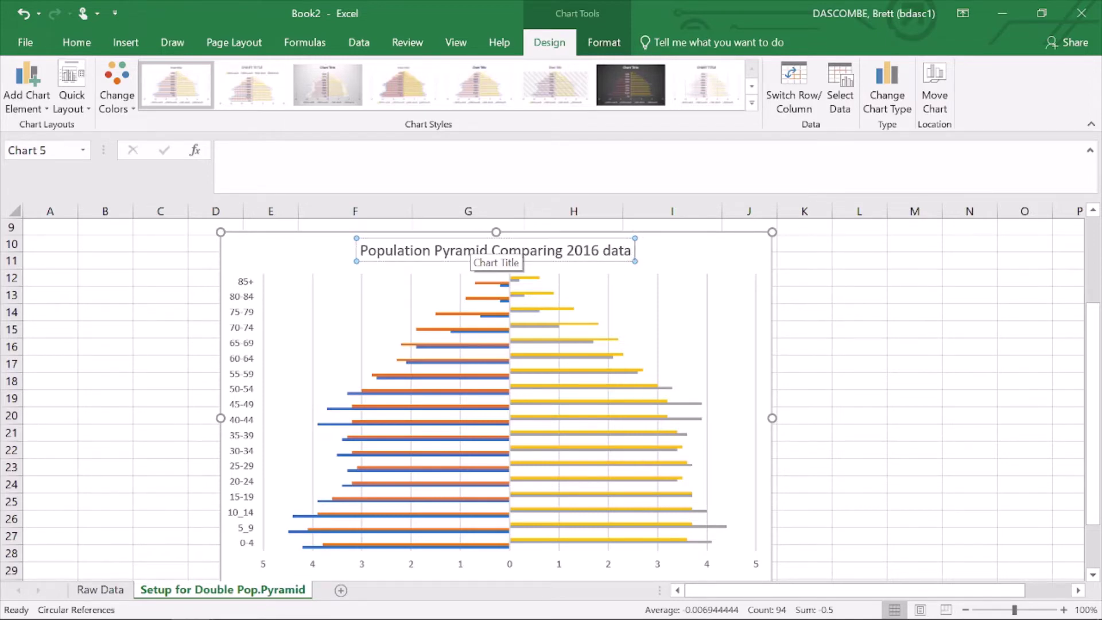
{"action": "type", "text": " to proj"}
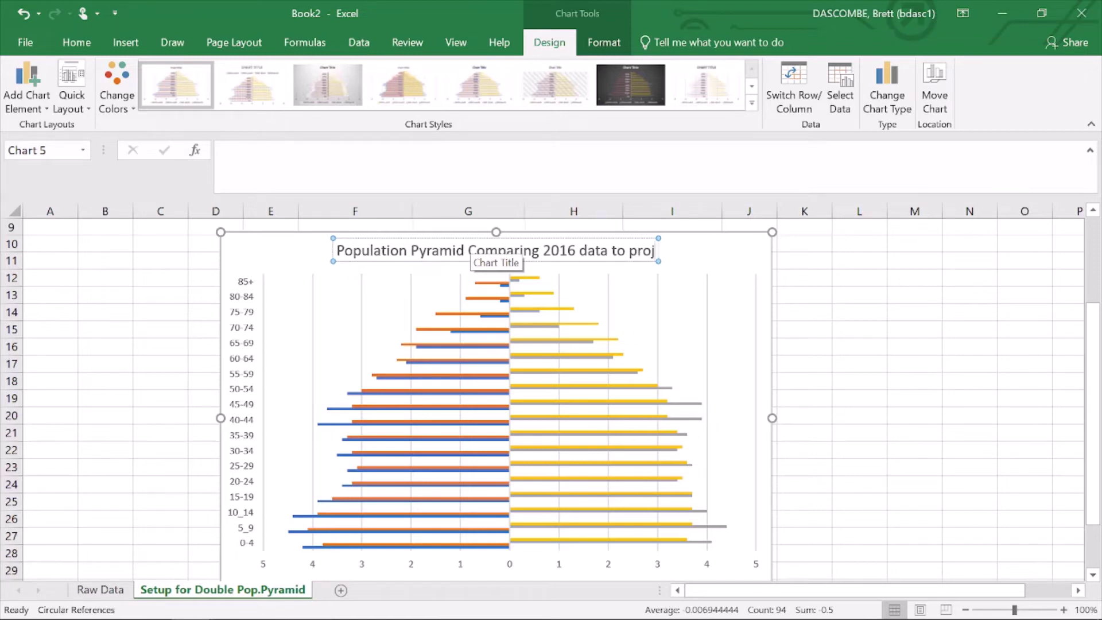
{"action": "type", "text": "ected"}
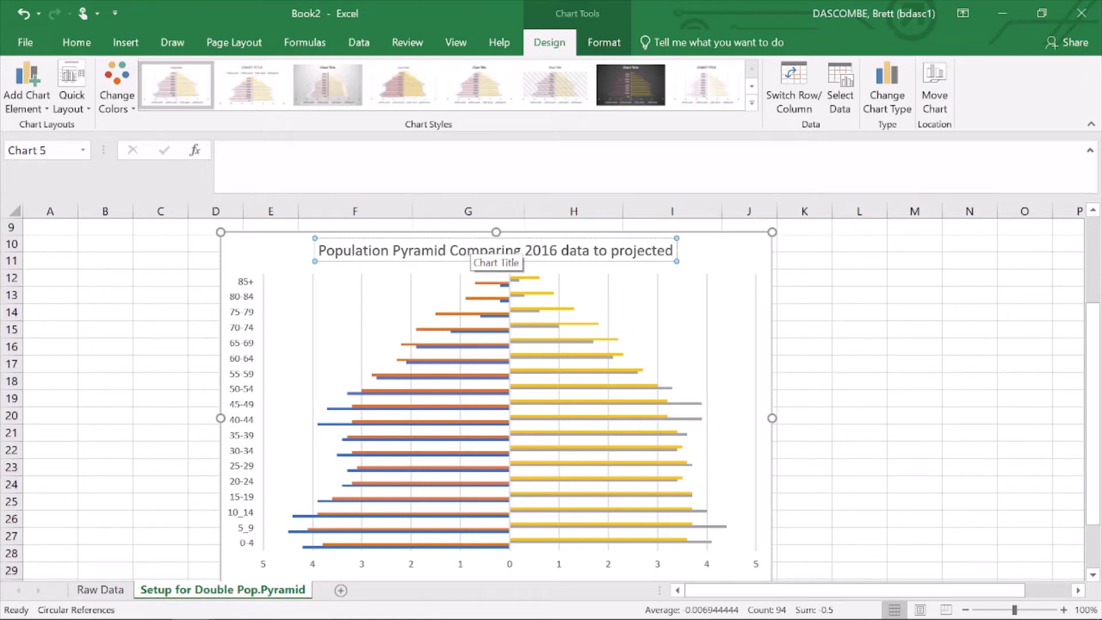
{"action": "type", "text": " 2041"}
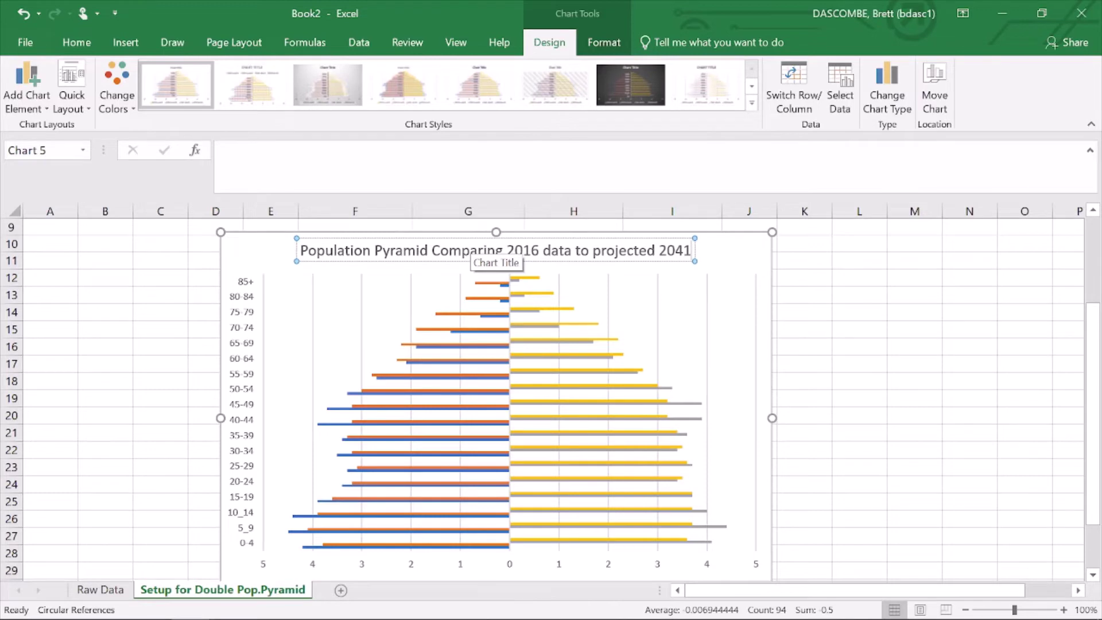
{"action": "type", "text": " data"}
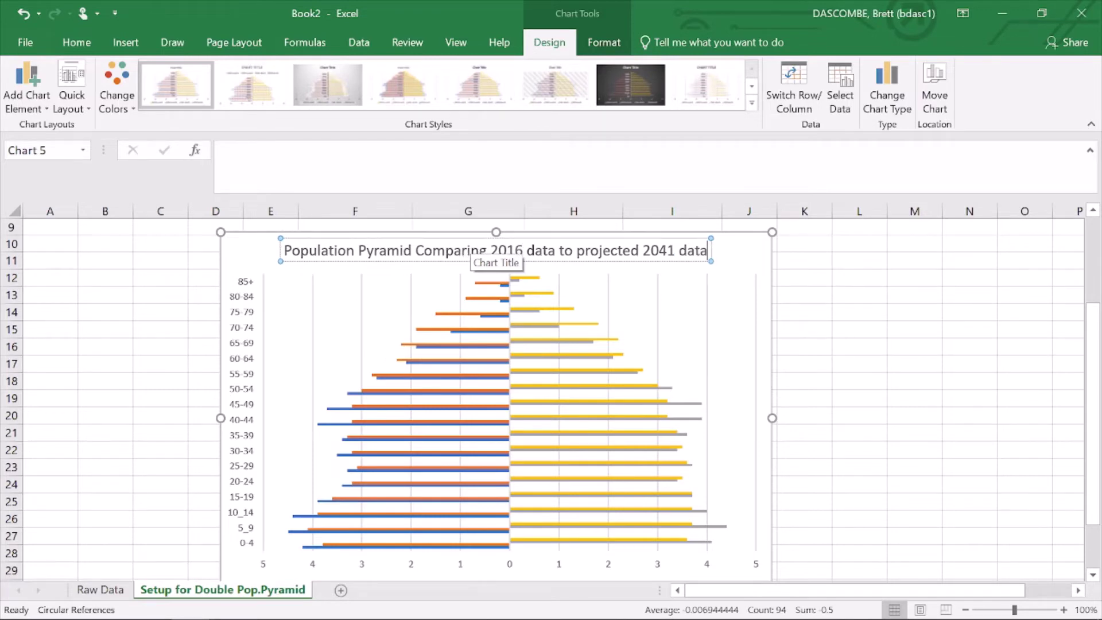
Add a primary horizontal axis title reading '% of Population'
{"action": "left_click_drag", "start_coordinate": [1096, 343], "coordinate": [1098, 365]}
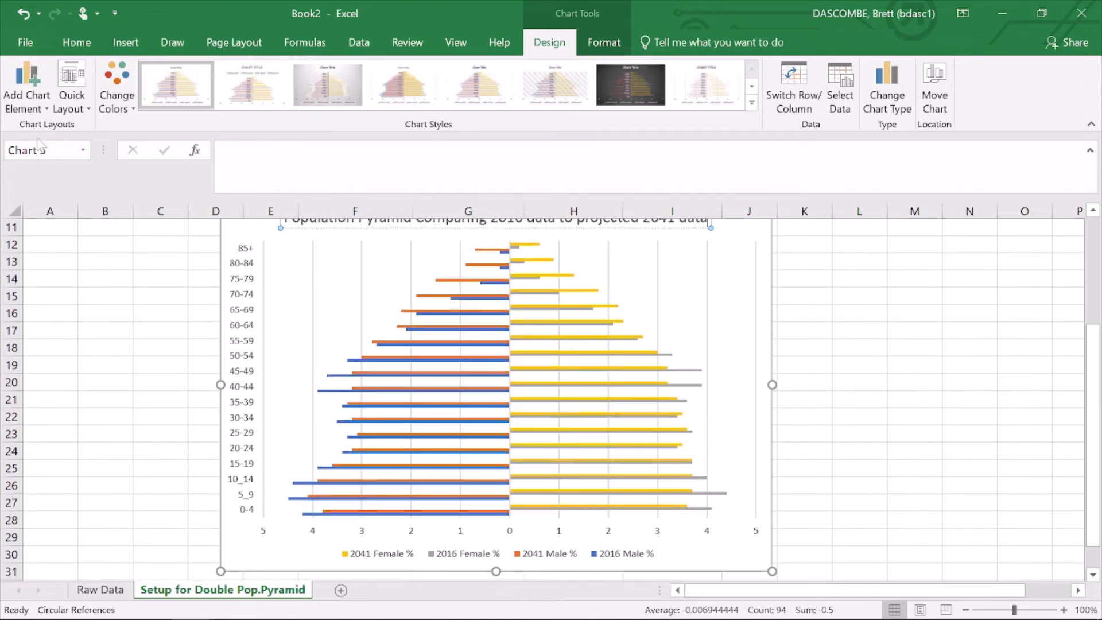
{"action": "left_click", "coordinate": [26, 92]}
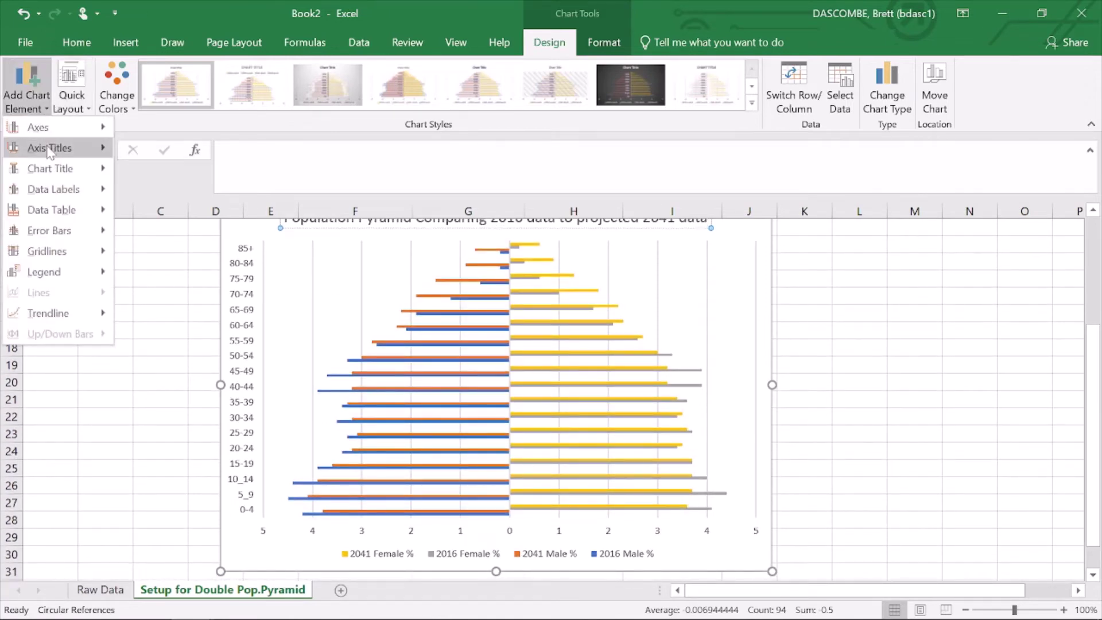
{"action": "mouse_move", "coordinate": [49, 150]}
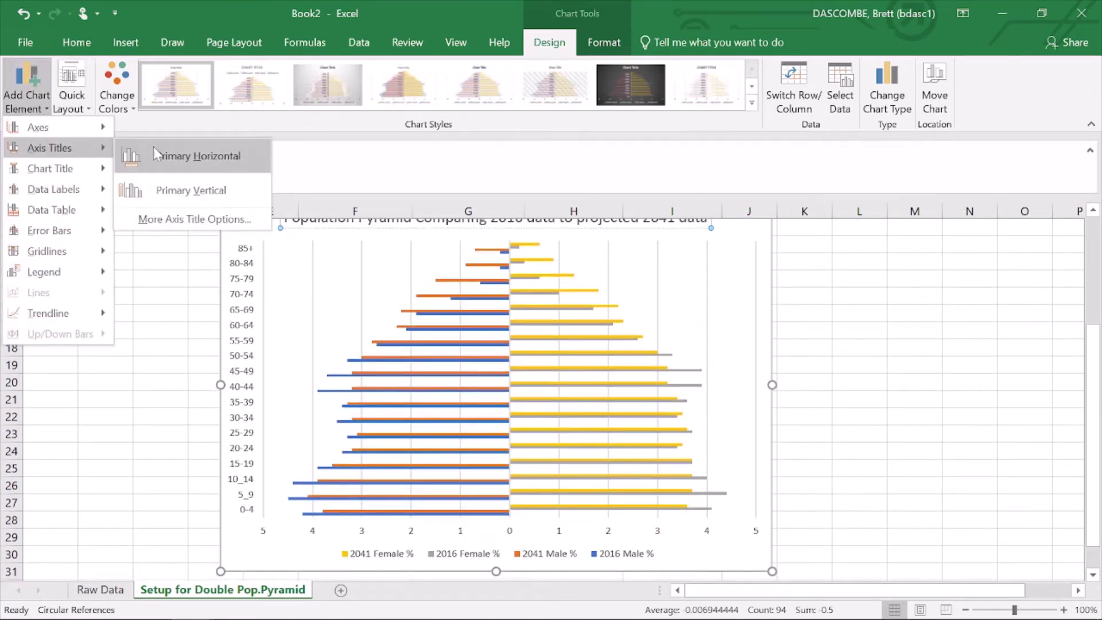
{"action": "left_click", "coordinate": [184, 162]}
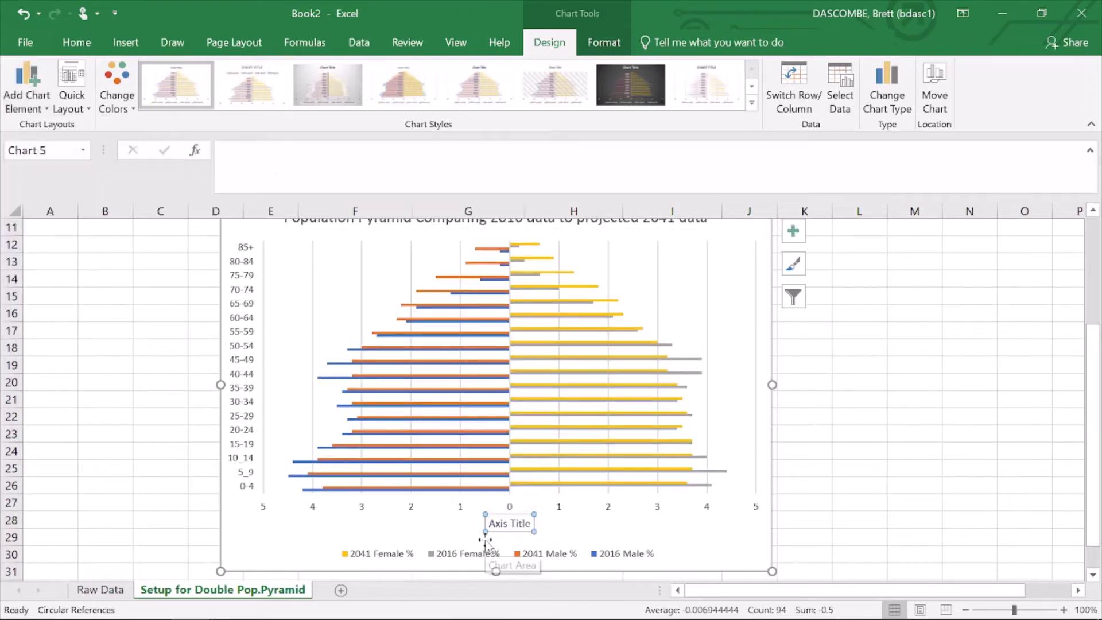
{"action": "type", "text": "&"}
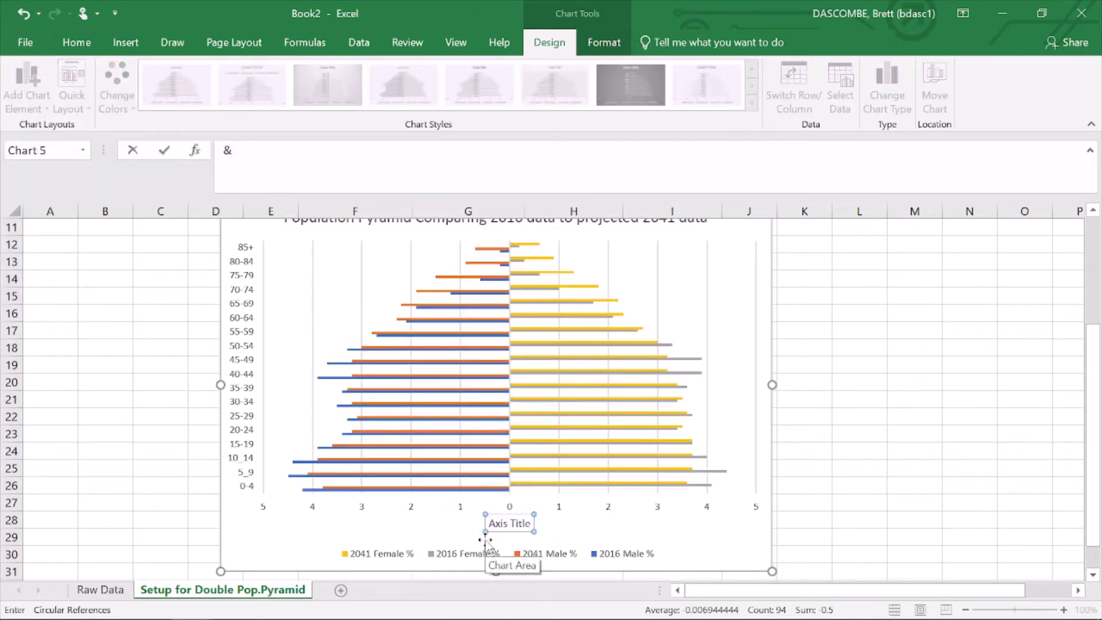
{"action": "key", "text": "BackSpace"}
{"action": "type", "text": "% of Population"}
{"action": "key", "text": "Return"}
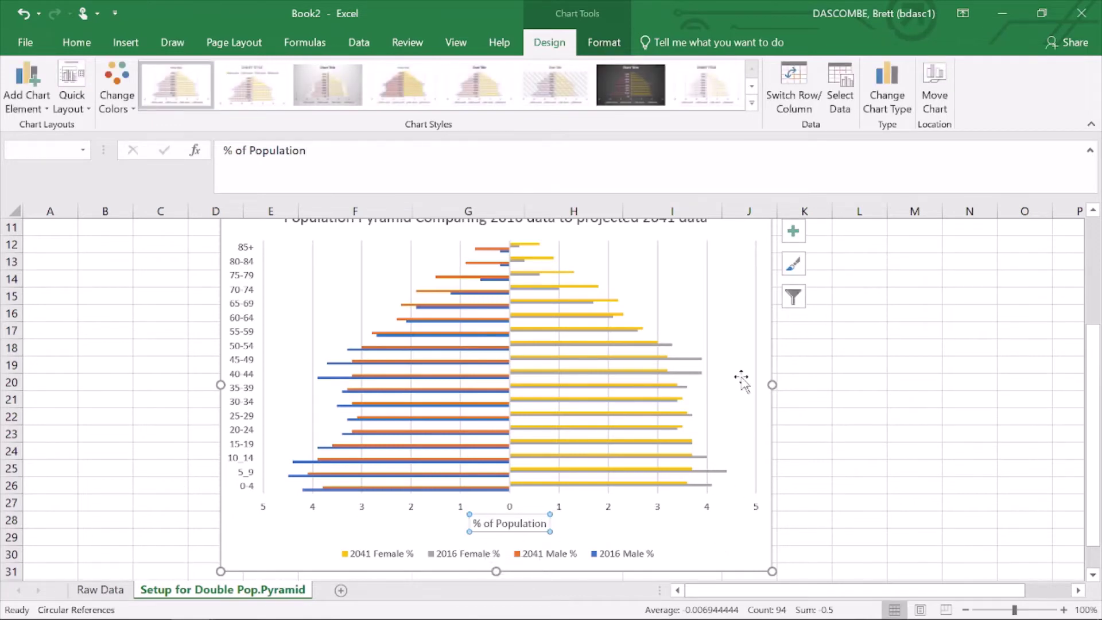
{"action": "left_click_drag", "start_coordinate": [1098, 464], "coordinate": [1099, 442]}
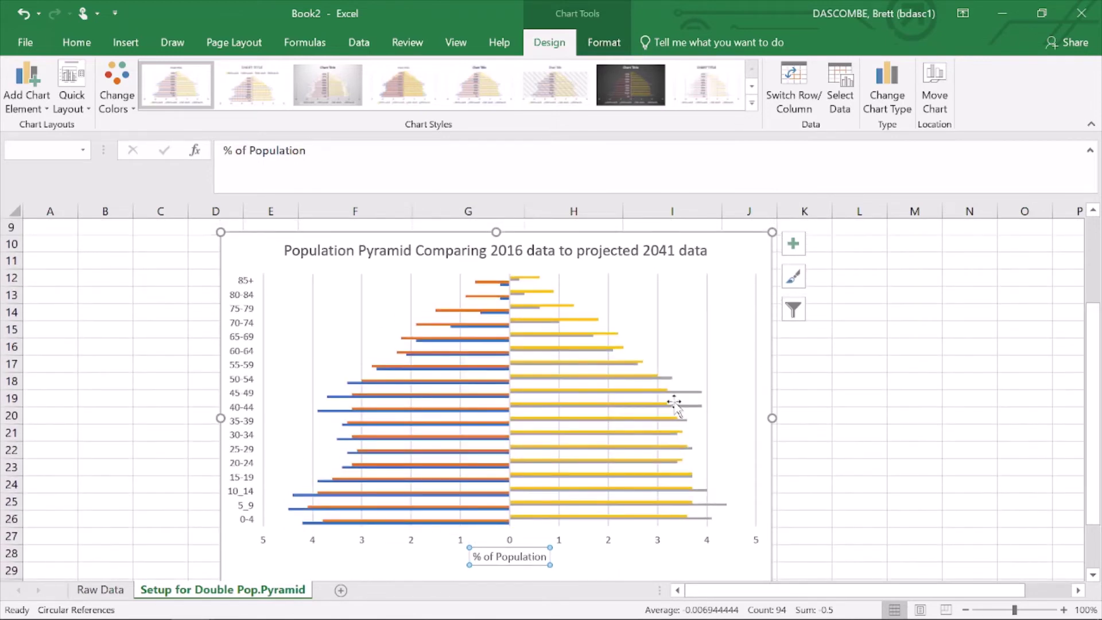
Fill the 2016 Female % bars with purple
{"action": "left_click", "coordinate": [684, 390]}
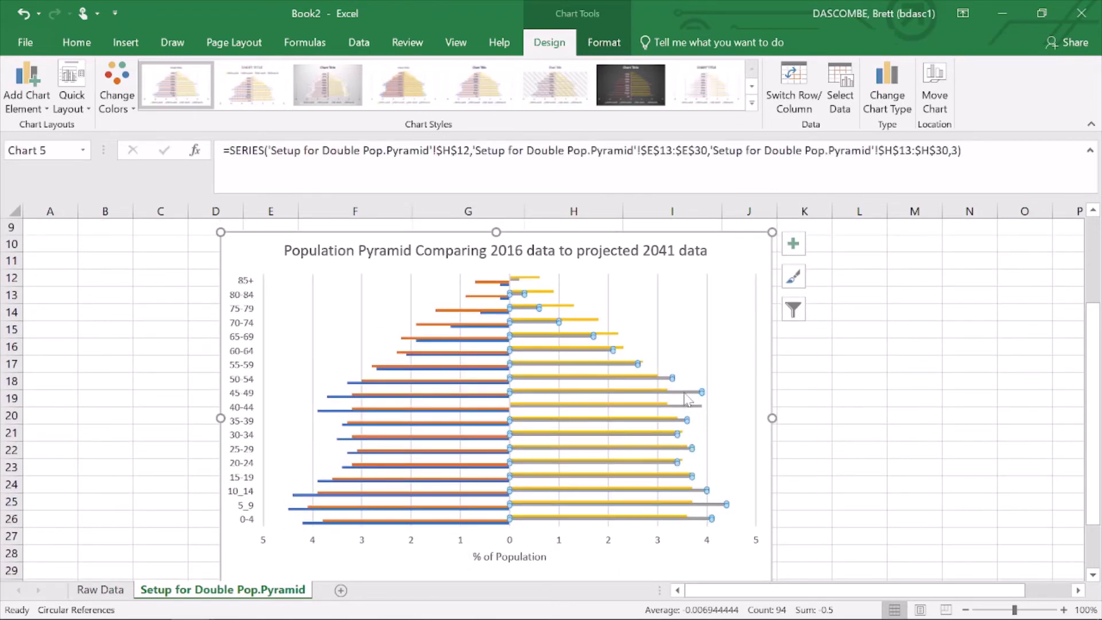
{"action": "right_click", "coordinate": [686, 396]}
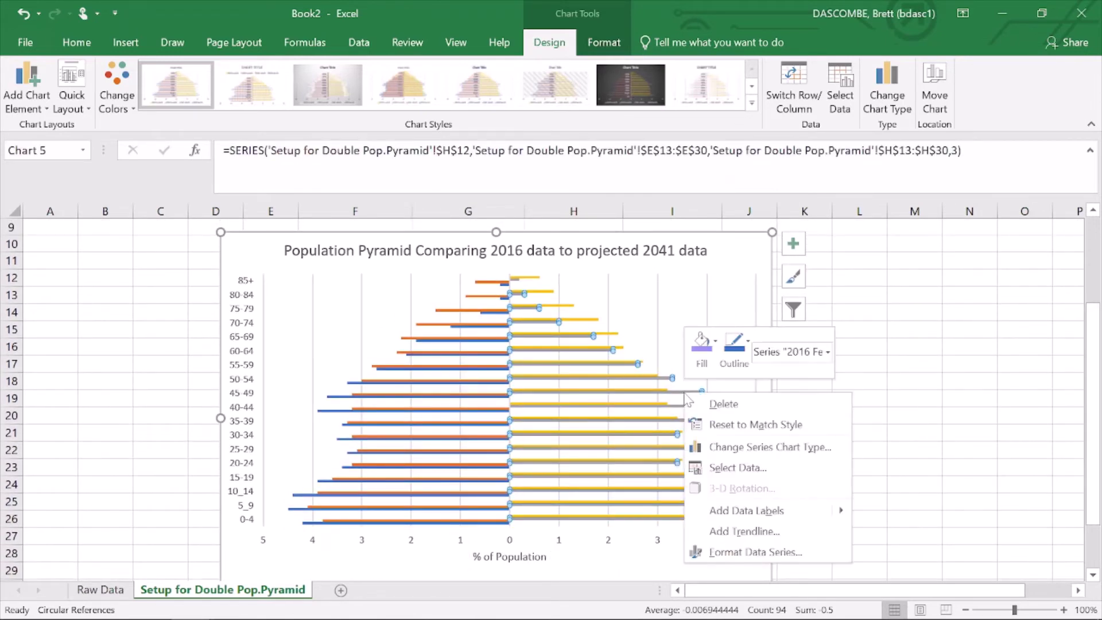
{"action": "left_click", "coordinate": [709, 354]}
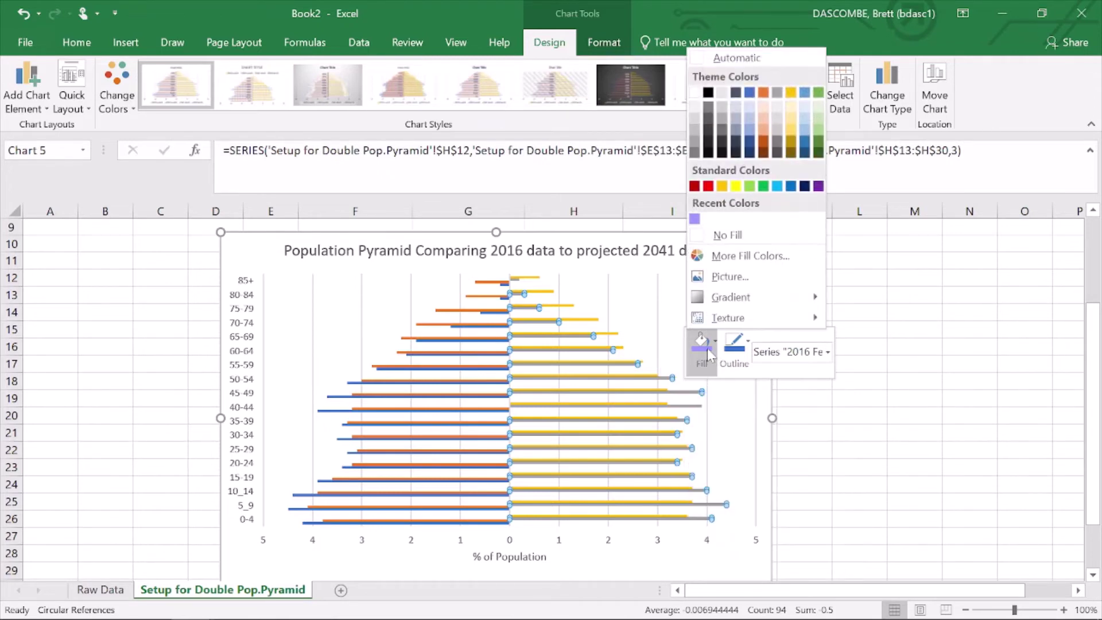
{"action": "left_click", "coordinate": [818, 186]}
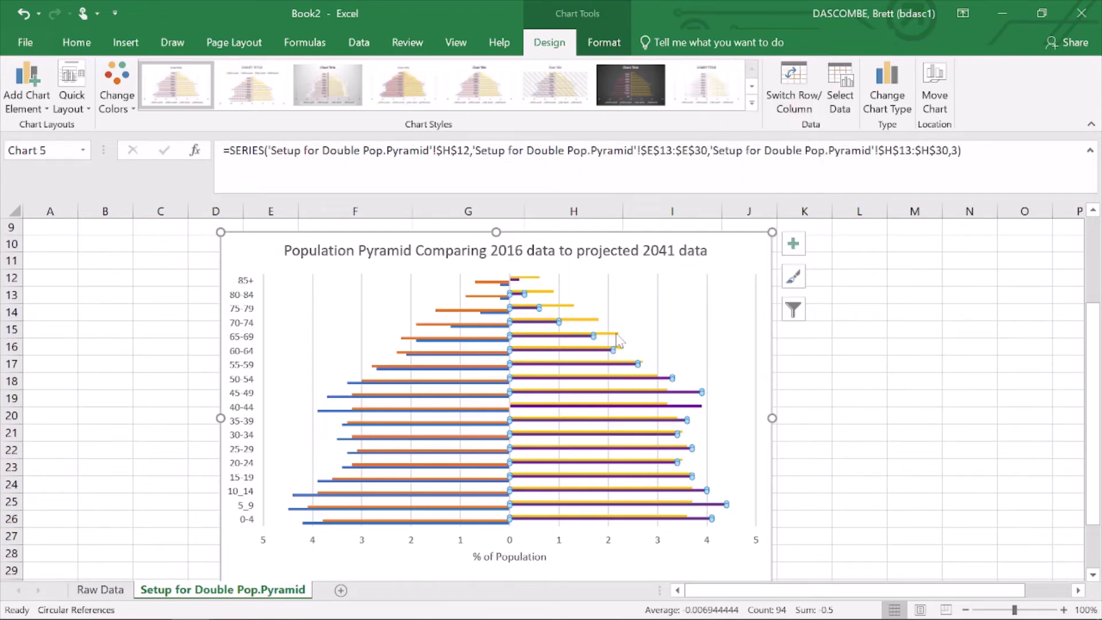
Fill the 2041 Female % bars with light purple
{"action": "left_click", "coordinate": [615, 334]}
{"action": "right_click", "coordinate": [614, 336]}
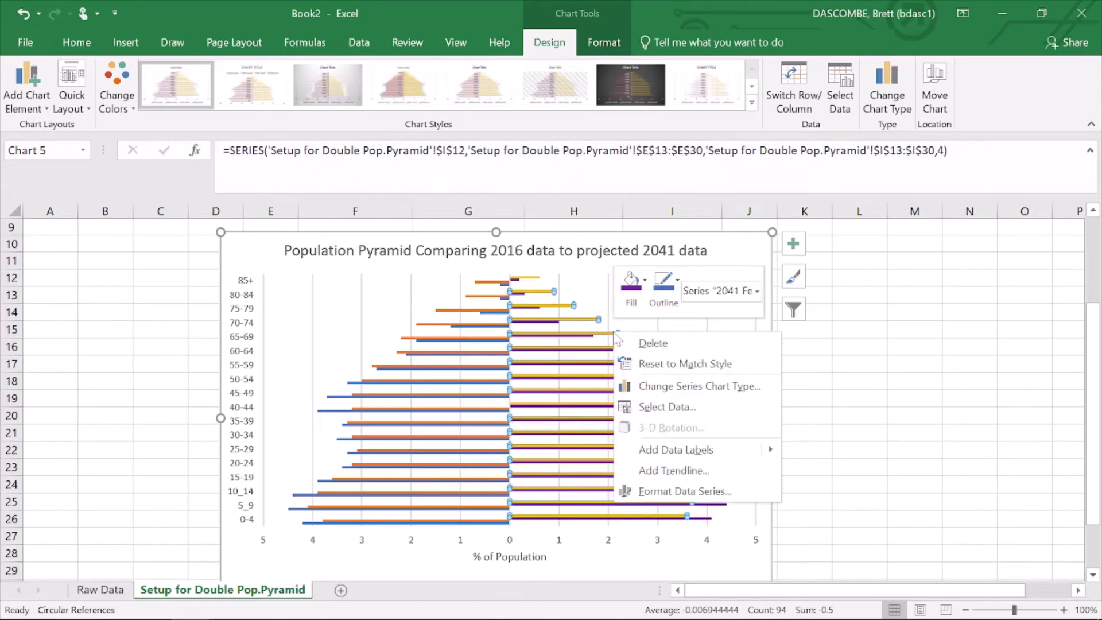
{"action": "left_click", "coordinate": [634, 284]}
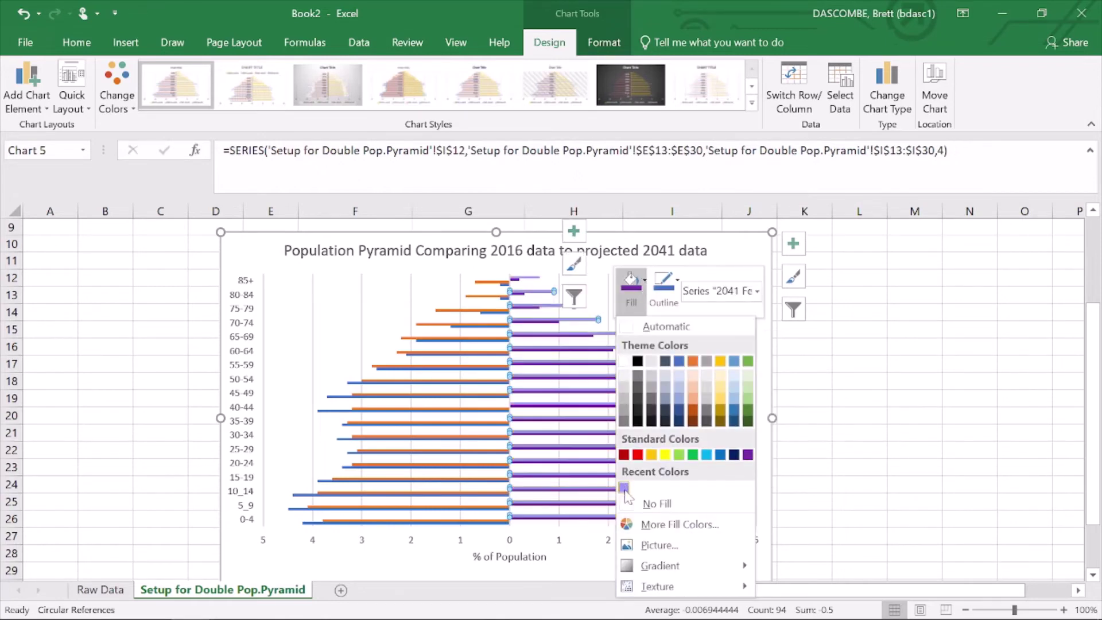
{"action": "left_click", "coordinate": [624, 488]}
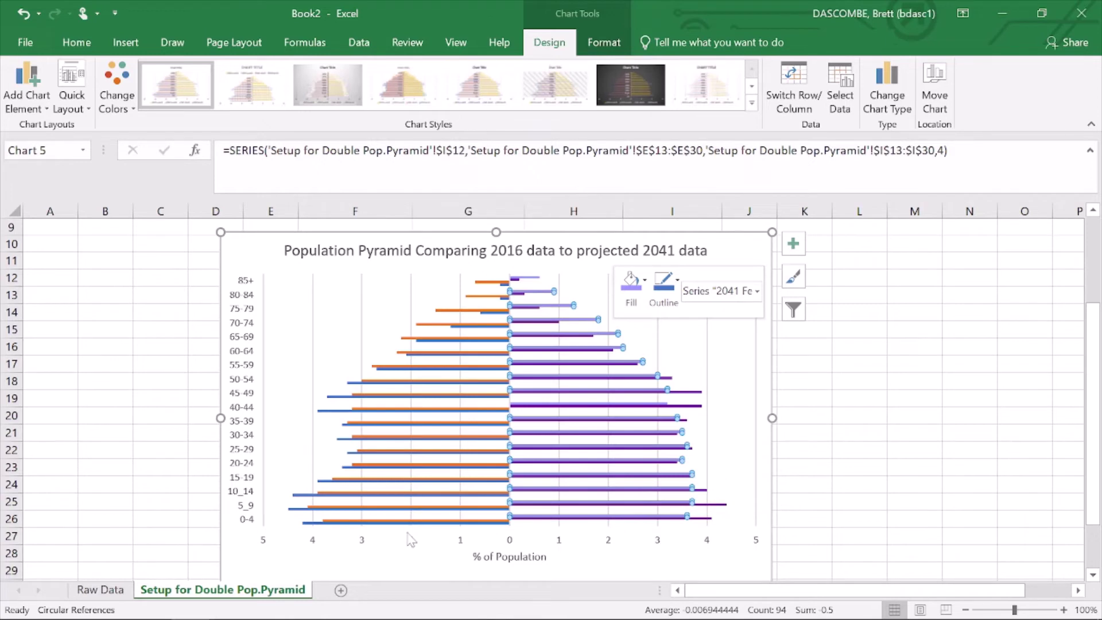
Fill the 2041 Male % bars with dark navy
{"action": "left_click", "coordinate": [338, 529]}
{"action": "right_click", "coordinate": [338, 531]}
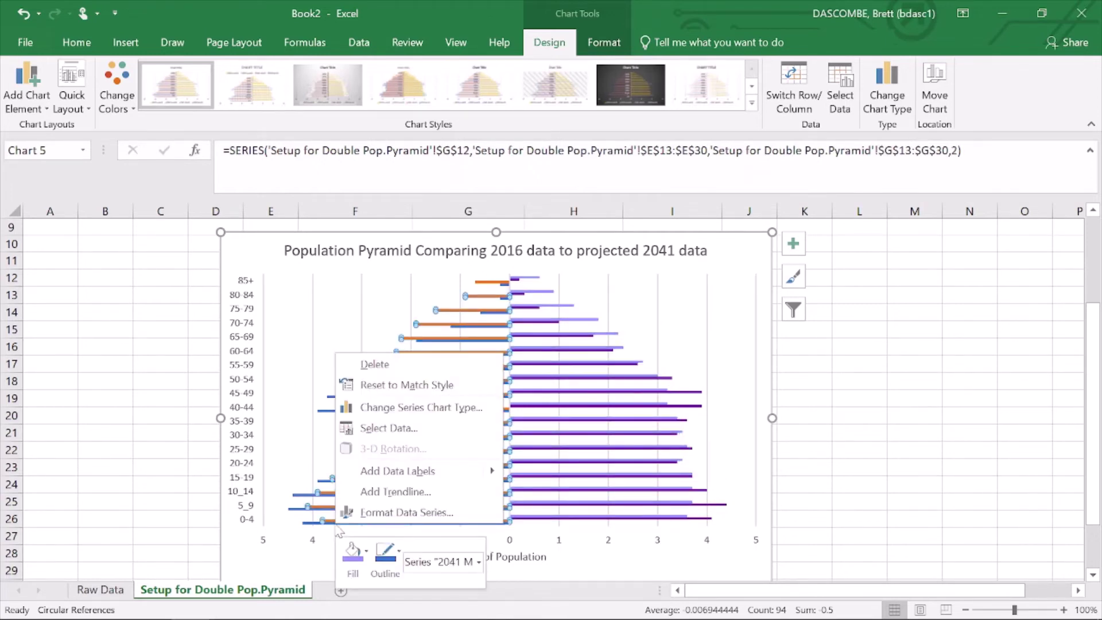
{"action": "left_click", "coordinate": [366, 550]}
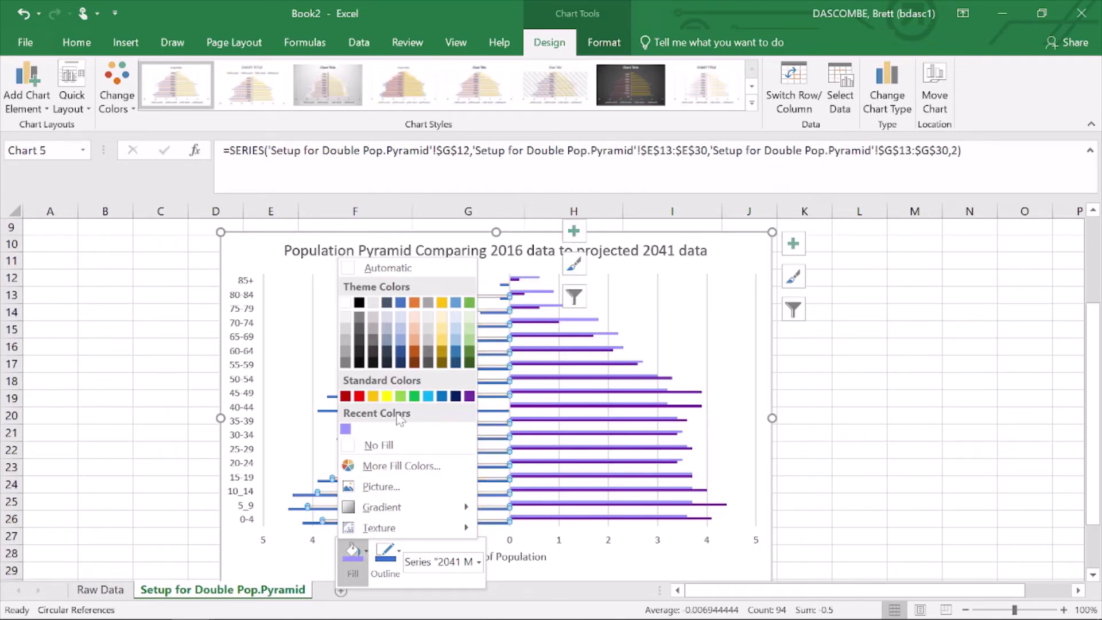
{"action": "left_click", "coordinate": [456, 397]}
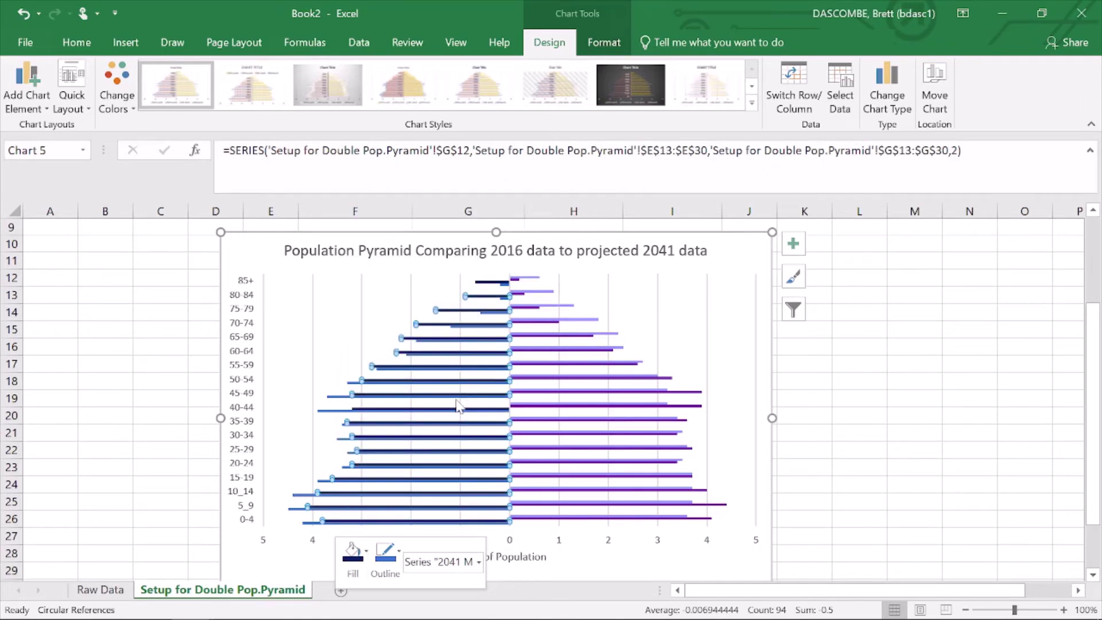
Fill the 2016 Male % bars with light blue
{"action": "mouse_move", "coordinate": [326, 510]}
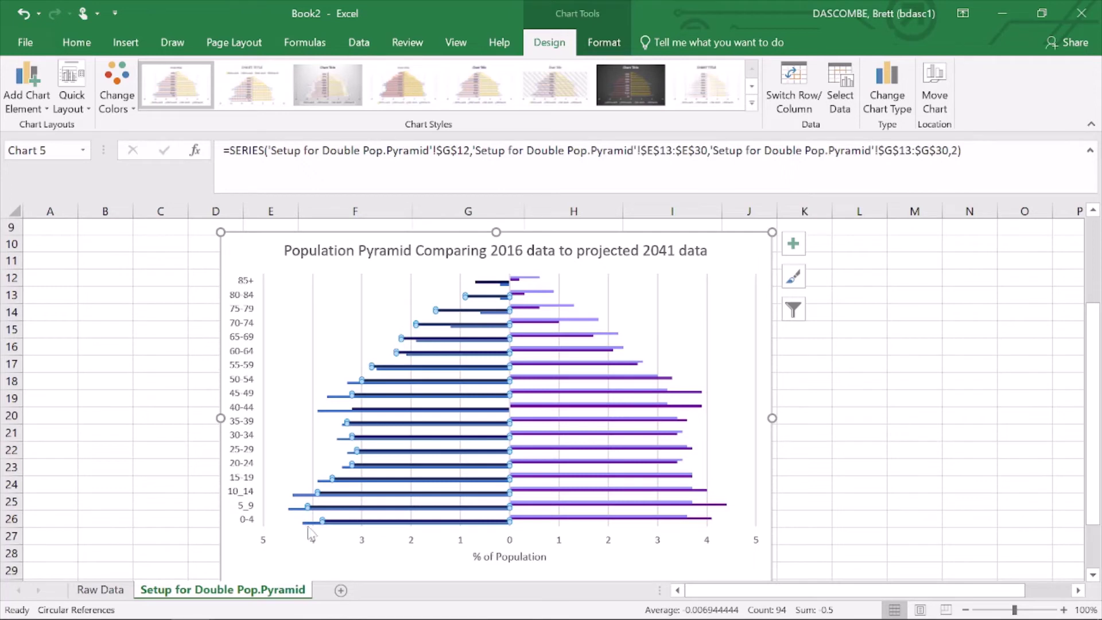
{"action": "left_click", "coordinate": [308, 523]}
{"action": "right_click", "coordinate": [310, 532]}
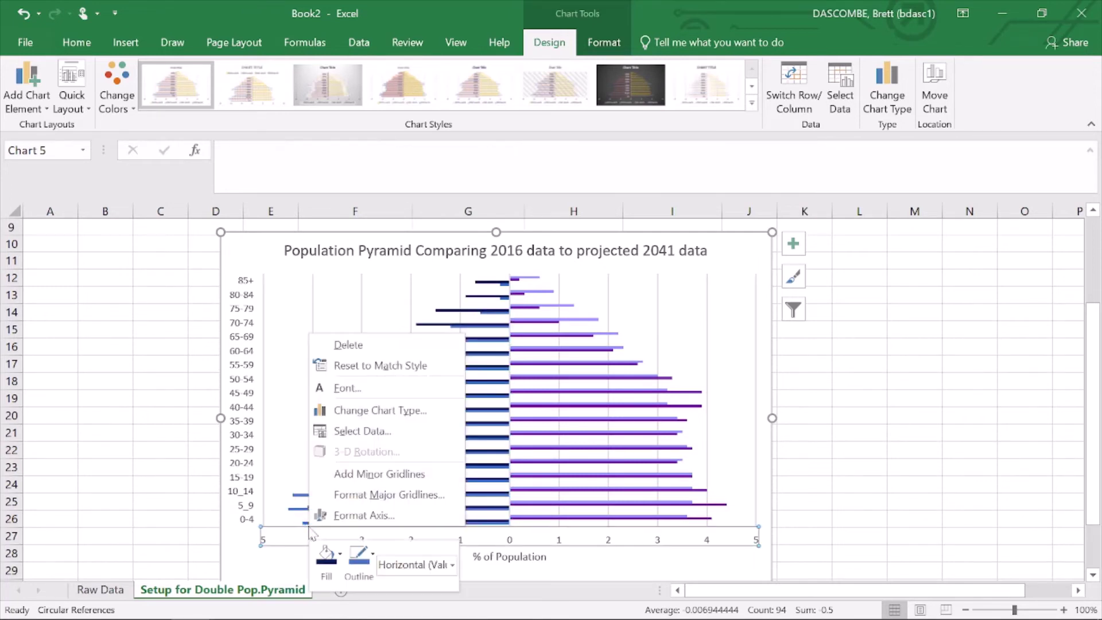
{"action": "left_click", "coordinate": [306, 528]}
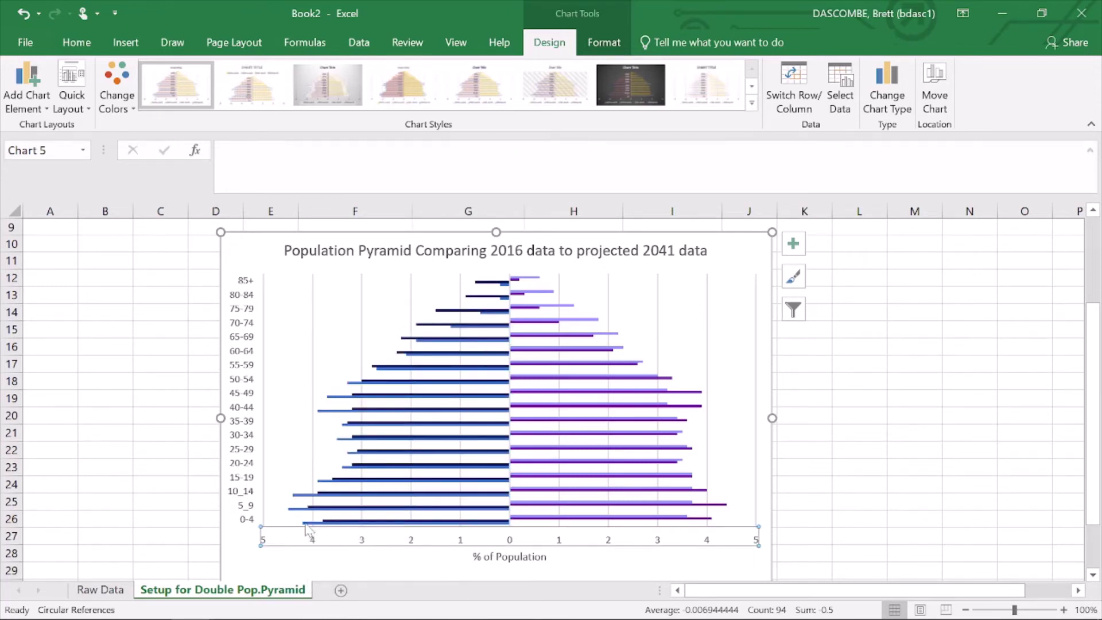
{"action": "left_click", "coordinate": [304, 524]}
{"action": "right_click", "coordinate": [304, 524]}
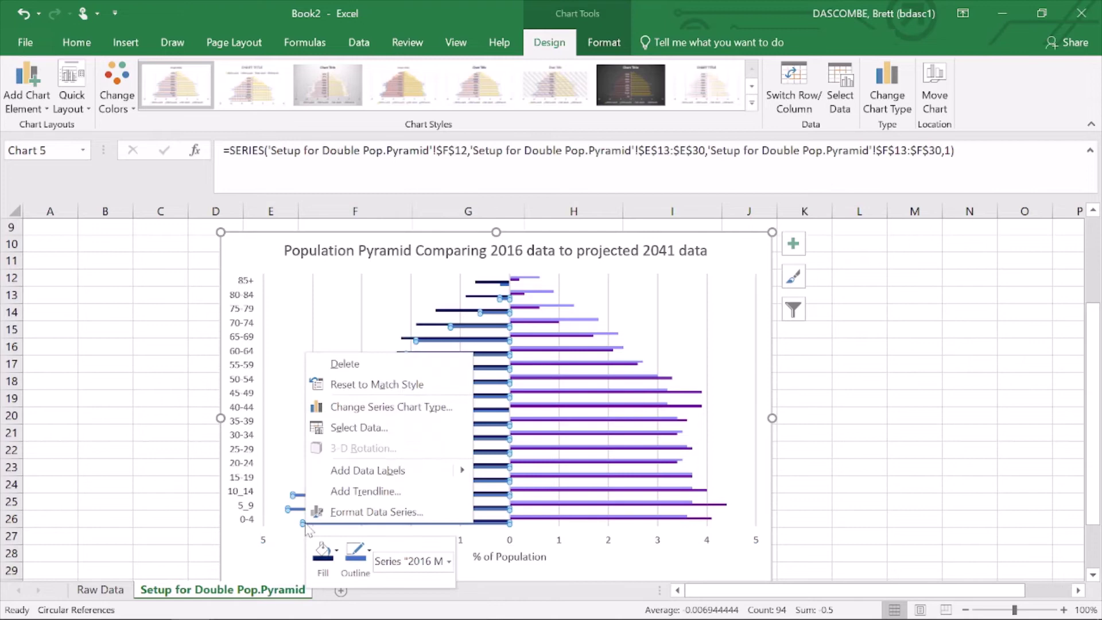
{"action": "left_click", "coordinate": [323, 552]}
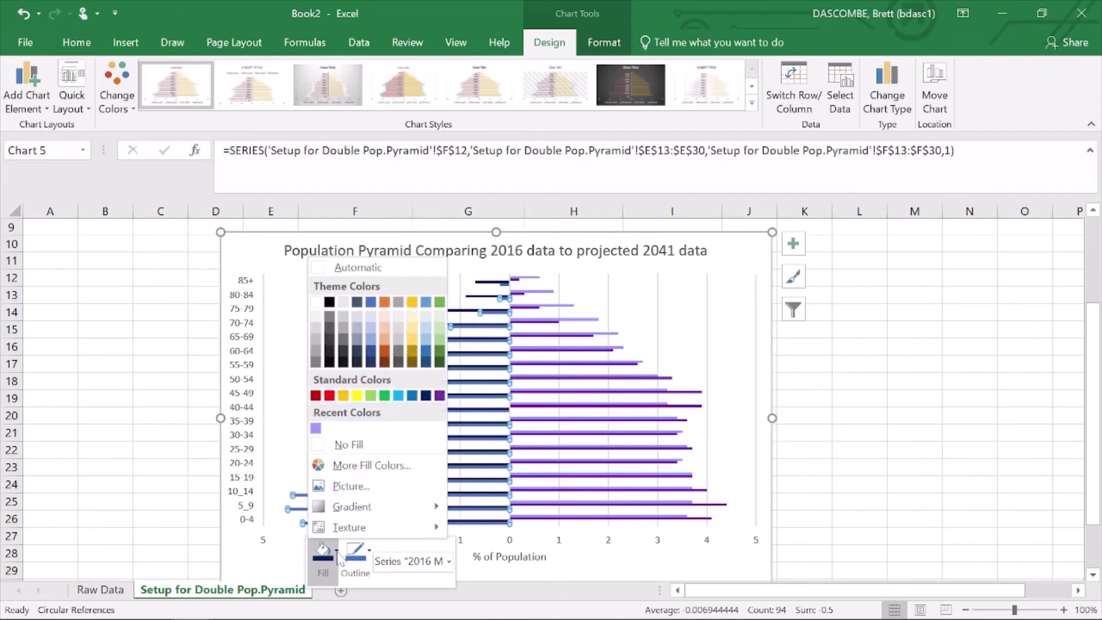
{"action": "left_click", "coordinate": [399, 396]}
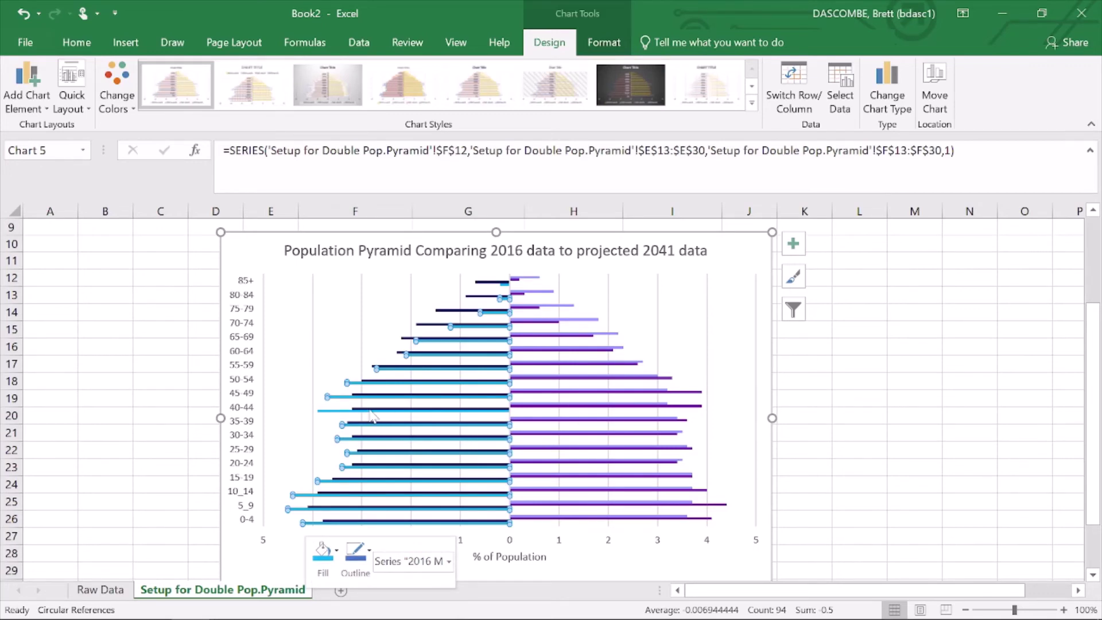
Reapply the dark navy fill to the 2041 Male % bars
{"action": "mouse_move", "coordinate": [371, 414]}
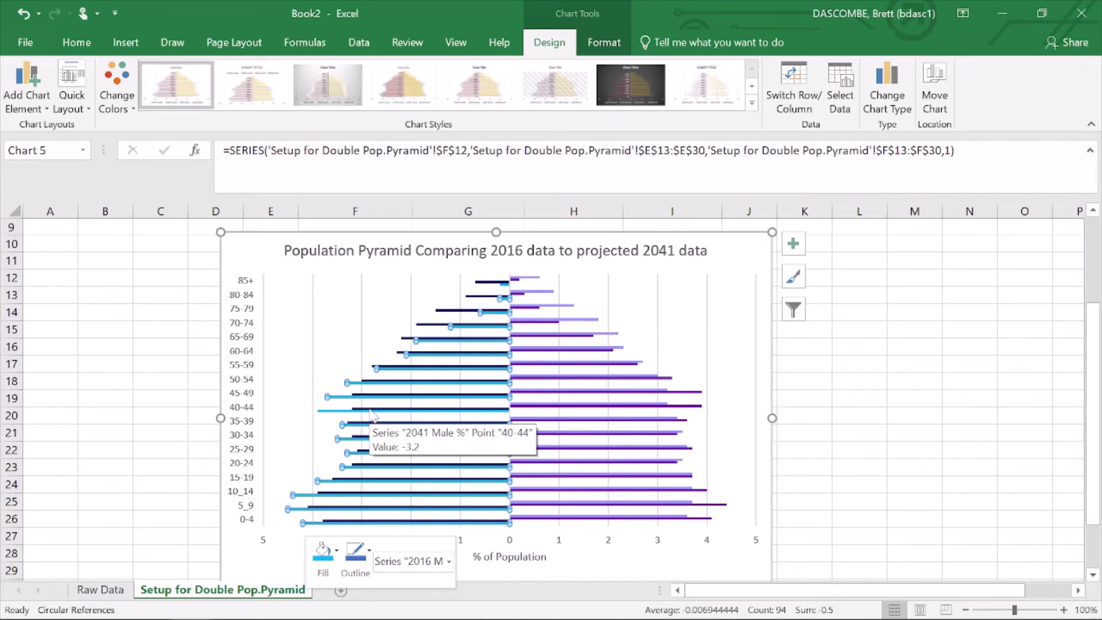
{"action": "right_click", "coordinate": [486, 293]}
{"action": "left_click", "coordinate": [501, 239]}
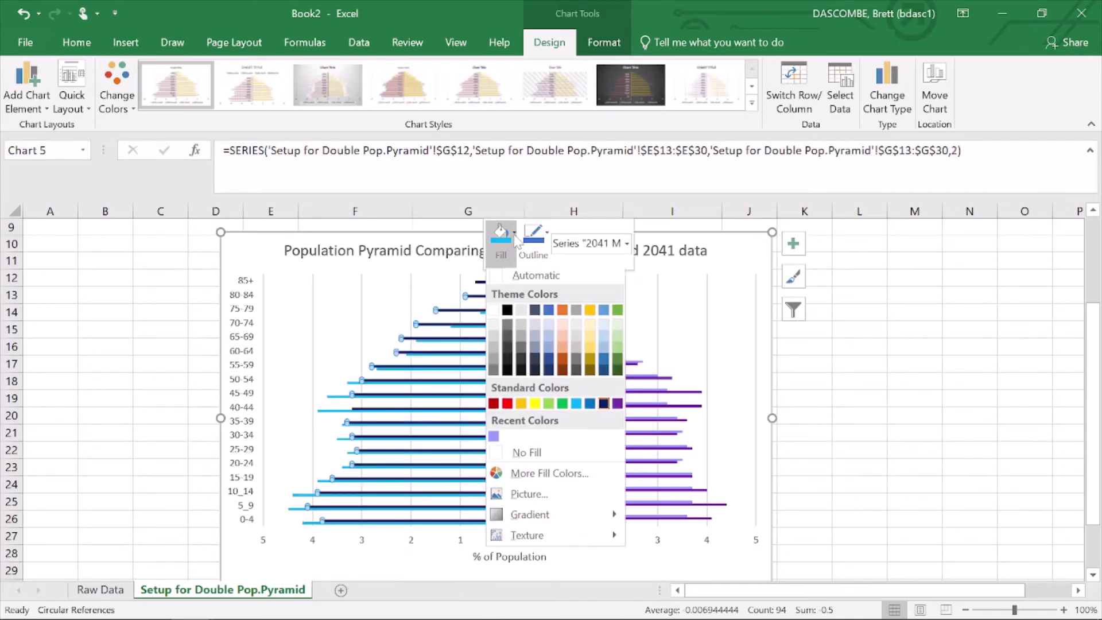
{"action": "left_click", "coordinate": [603, 407]}
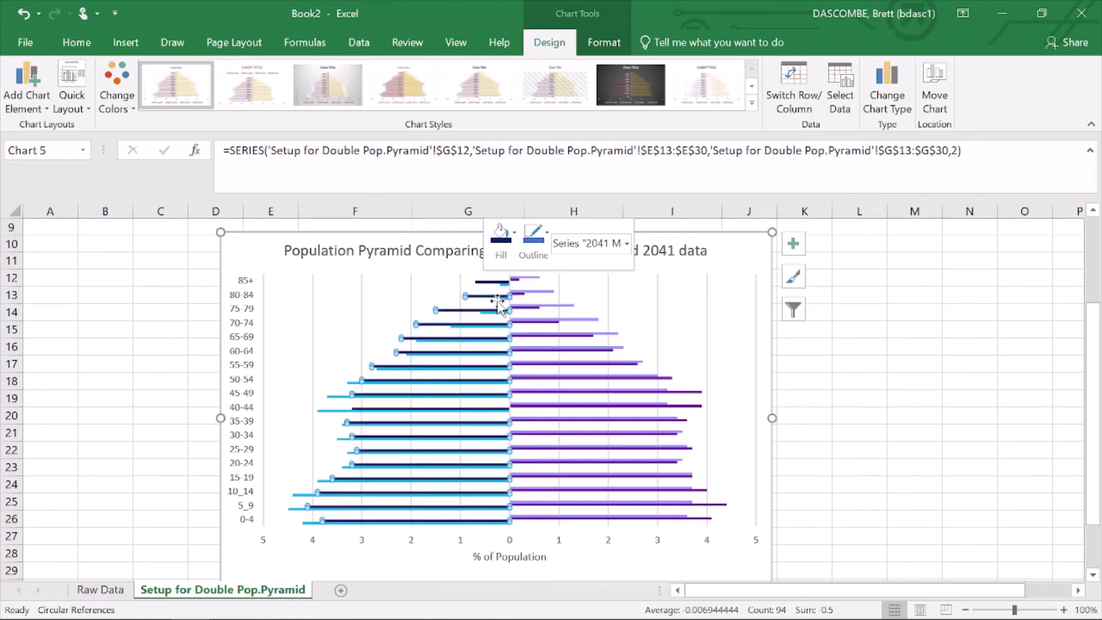
Fill the 2016 Male % bars with dark navy
{"action": "left_click", "coordinate": [293, 513]}
{"action": "right_click", "coordinate": [293, 512]}
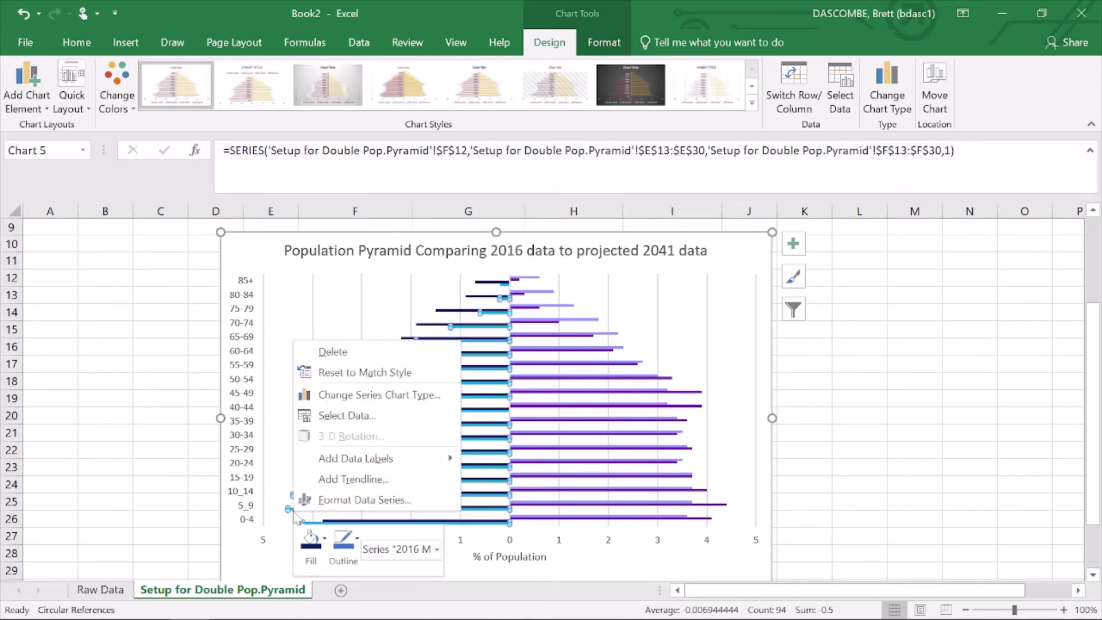
{"action": "left_click", "coordinate": [319, 542]}
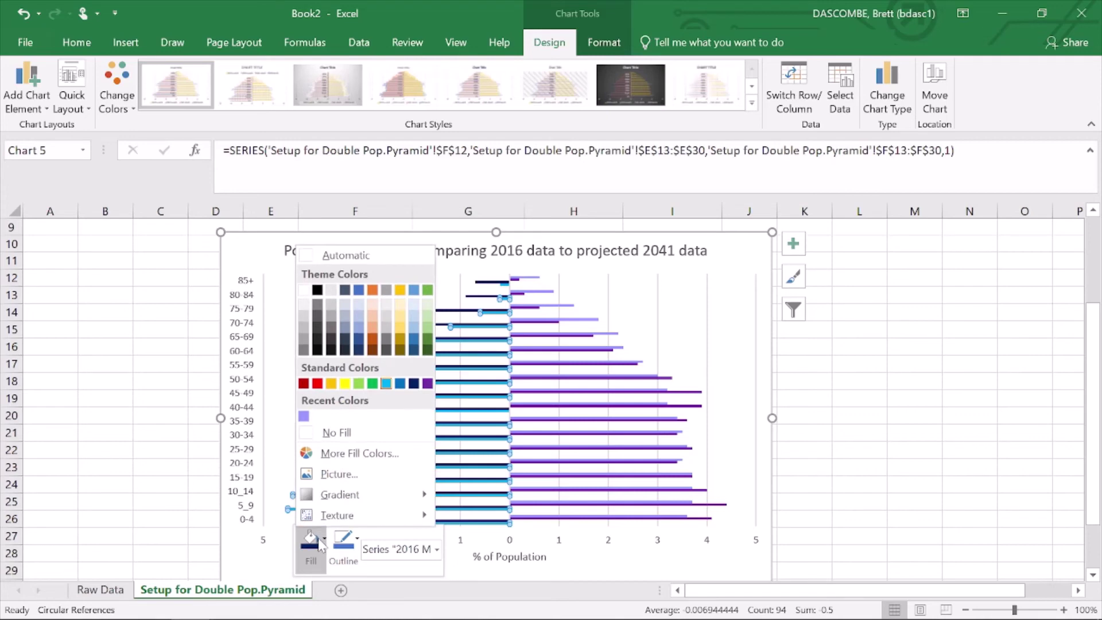
{"action": "left_click", "coordinate": [413, 384]}
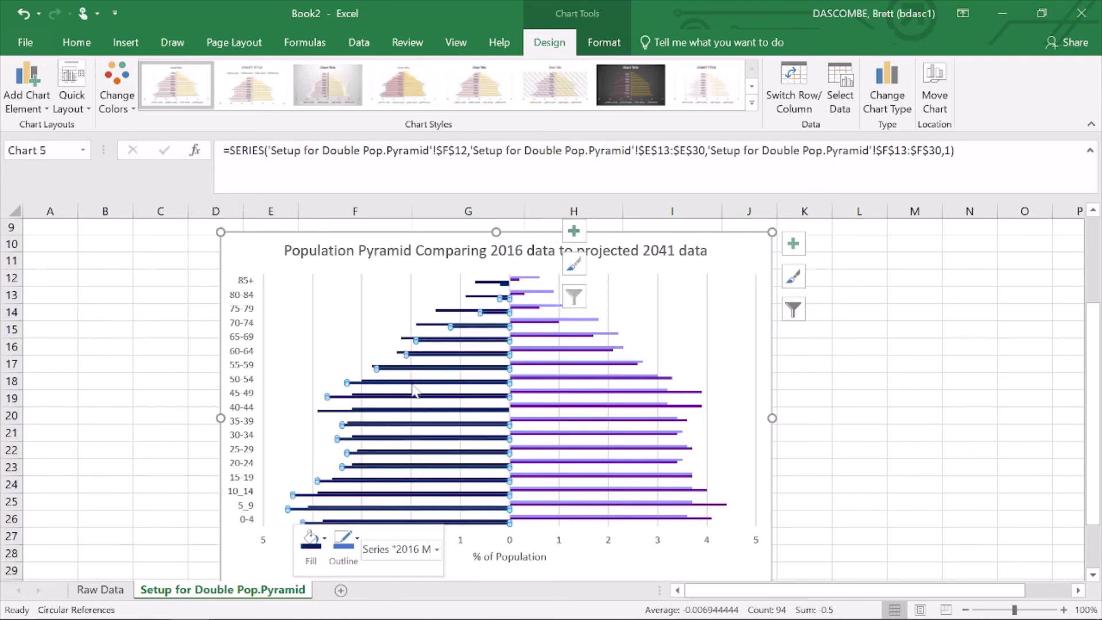
Fill the 2041 Male % bars with light blue and deselect the series
{"action": "left_click", "coordinate": [458, 318]}
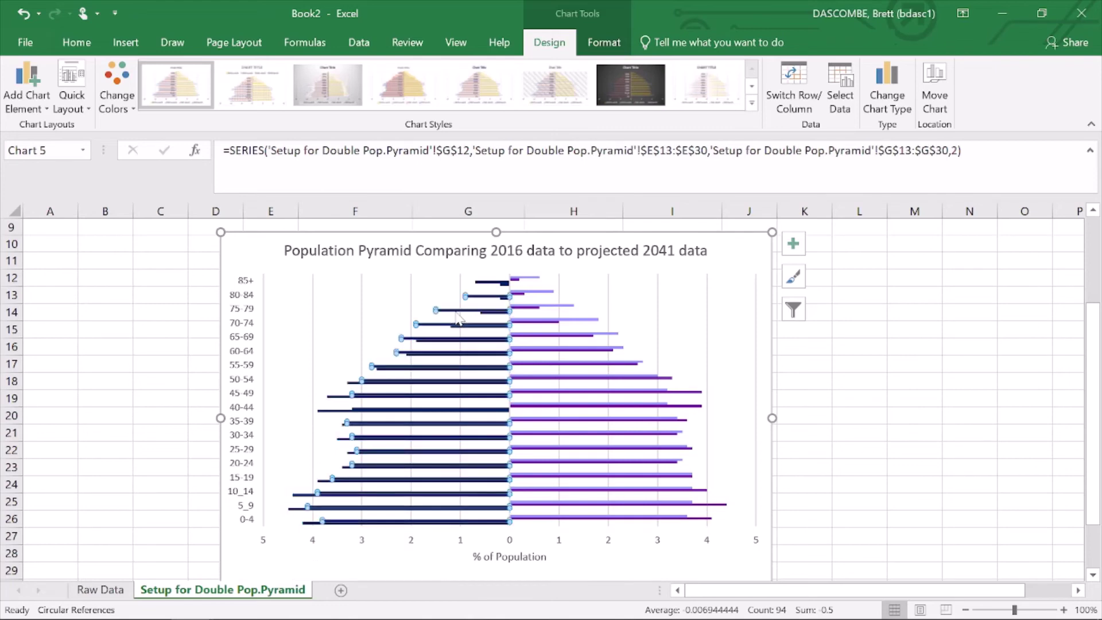
{"action": "right_click", "coordinate": [459, 318]}
{"action": "left_click", "coordinate": [485, 261]}
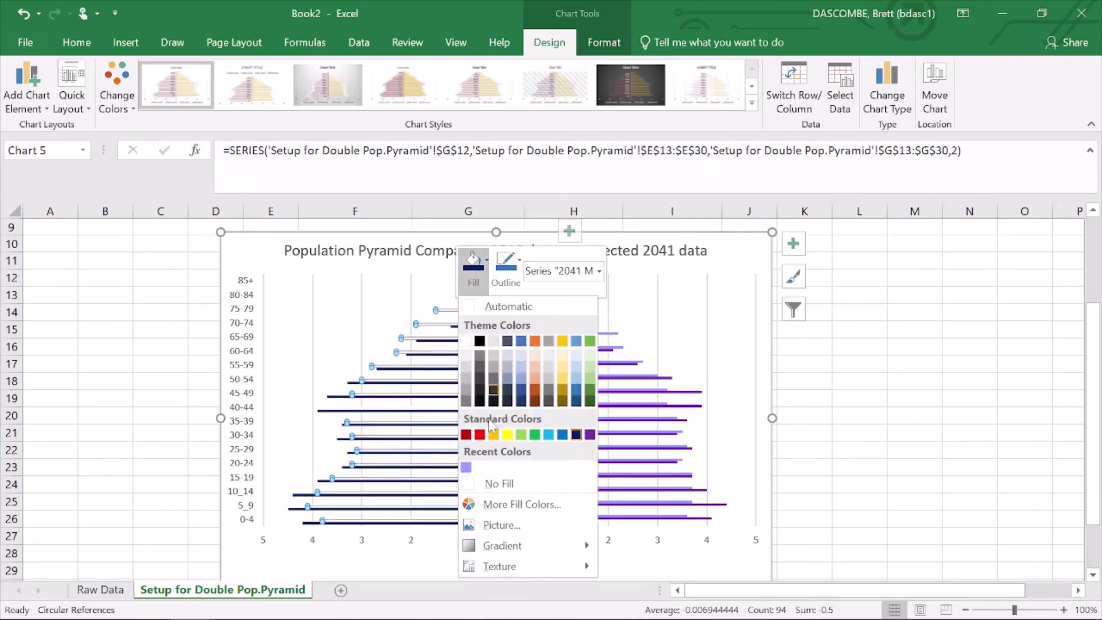
{"action": "left_click", "coordinate": [549, 434]}
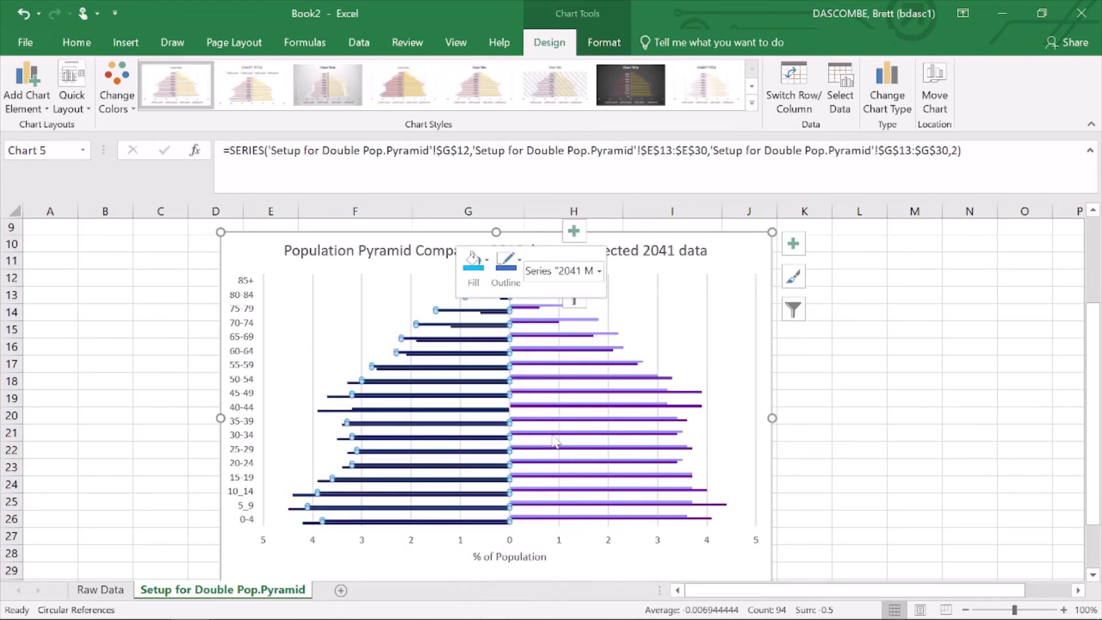
{"action": "left_click", "coordinate": [600, 563]}
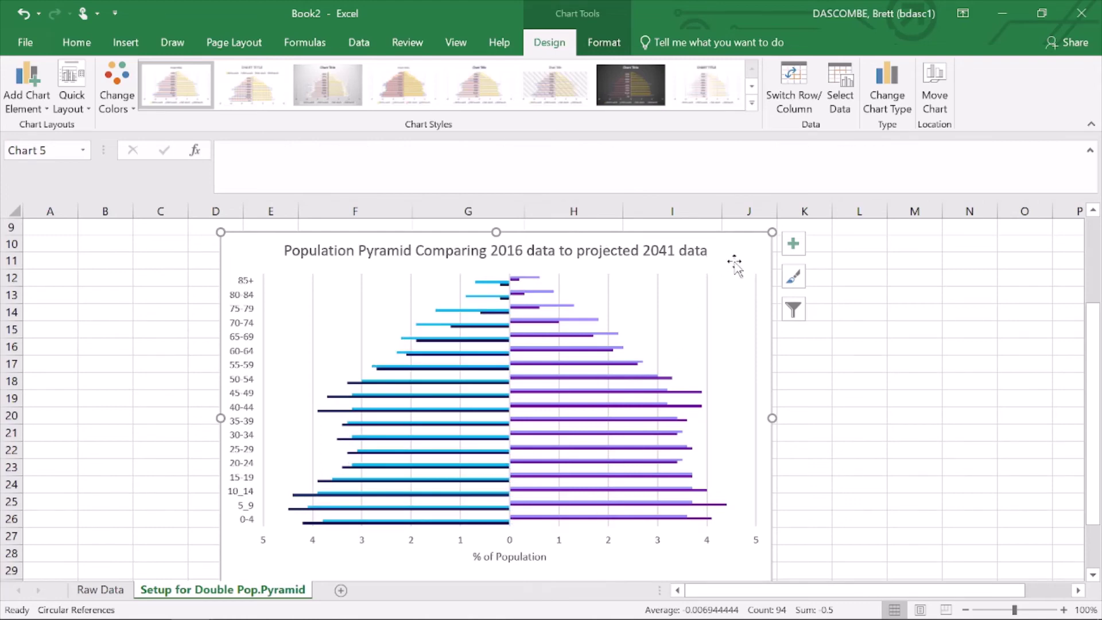